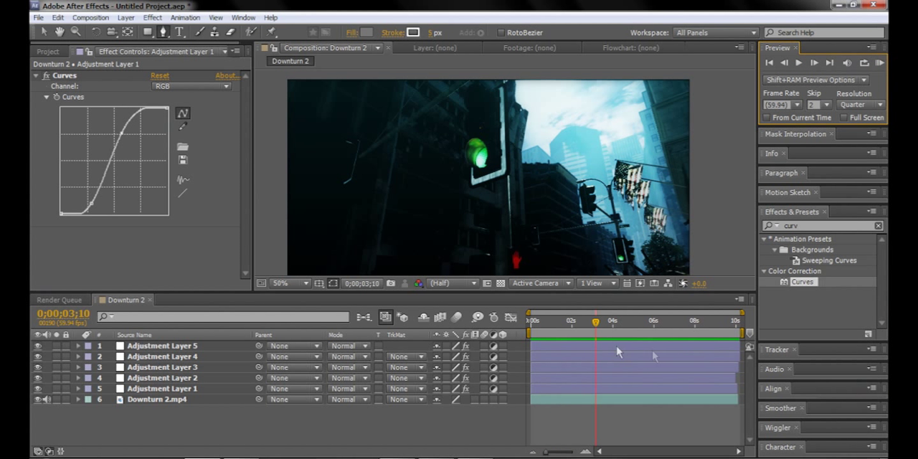
Step: Preview the Downturn 2 composition from its first frame
left_click_drag(596, 326, 482, 326)
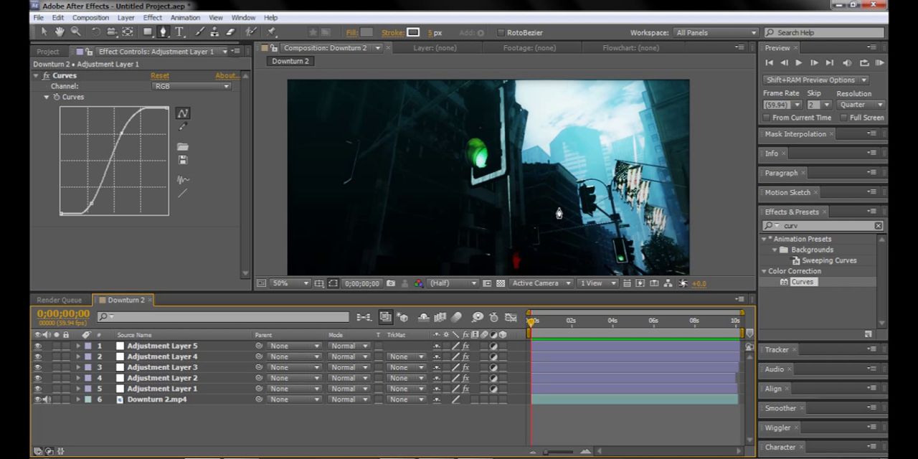
left_click(878, 64)
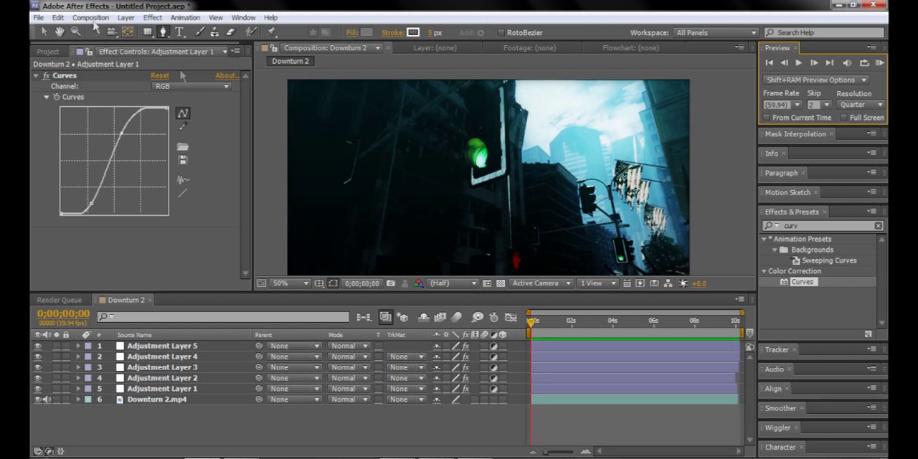
Step: Create a new composition from the Downturn 2.mp4 footage in the project
left_click(41, 32)
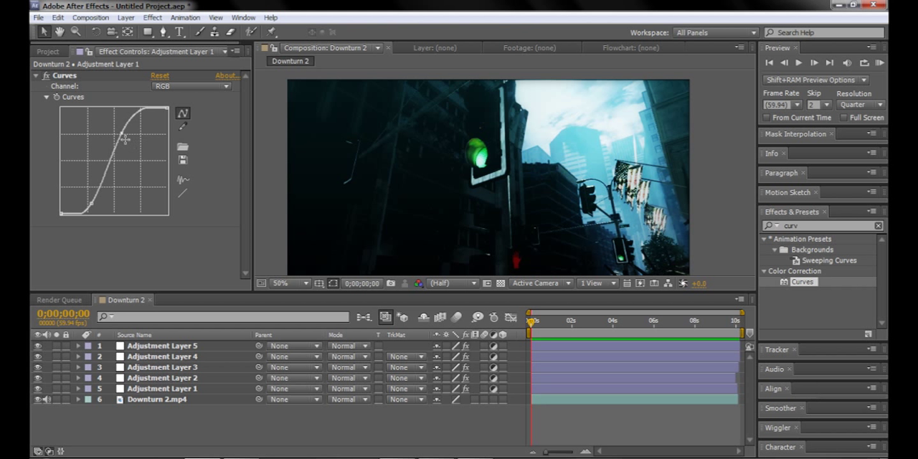
left_click(59, 300)
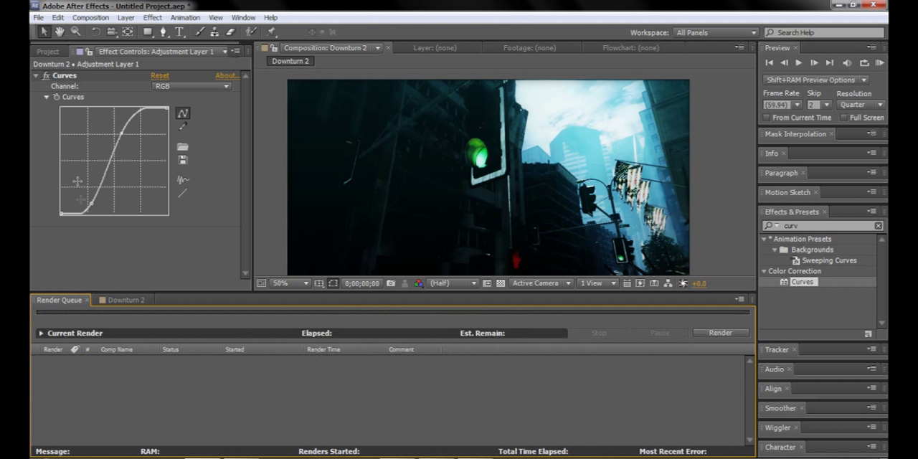
left_click(37, 52)
left_click(72, 186)
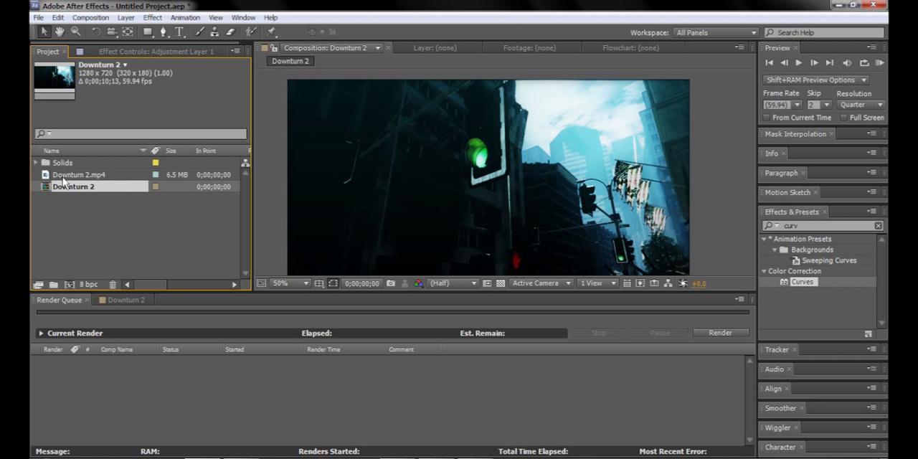
left_click(72, 174)
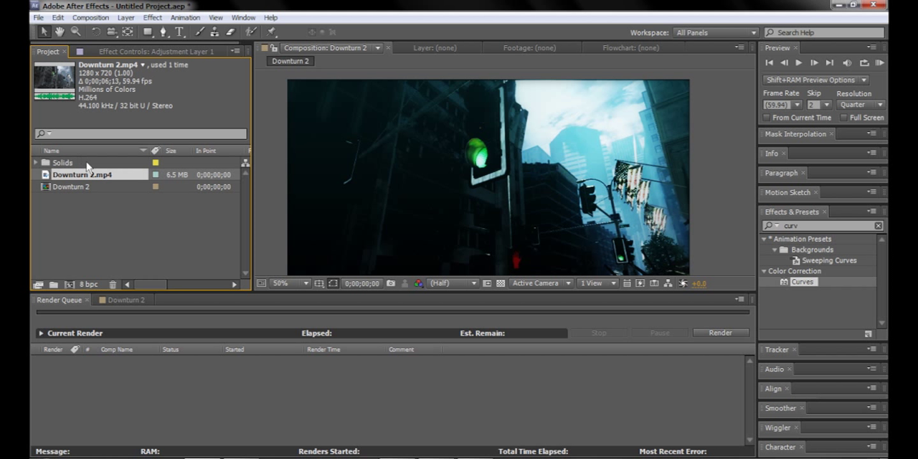
left_click_drag(72, 180, 70, 284)
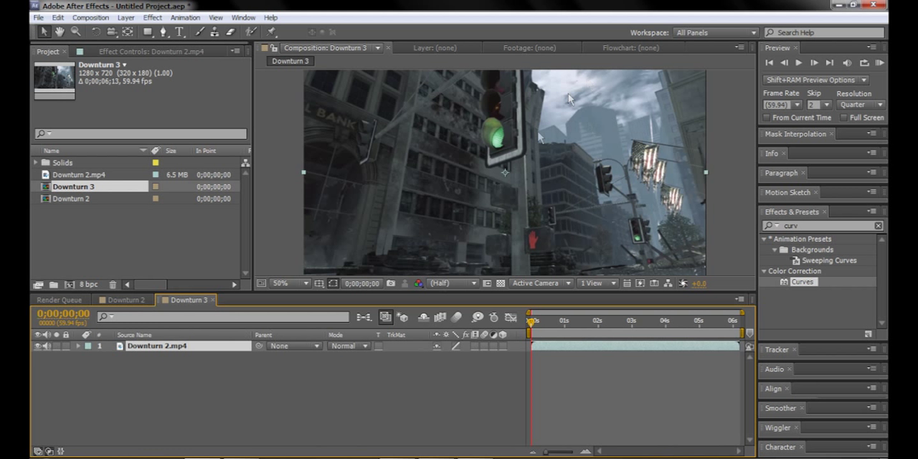
left_click(521, 177)
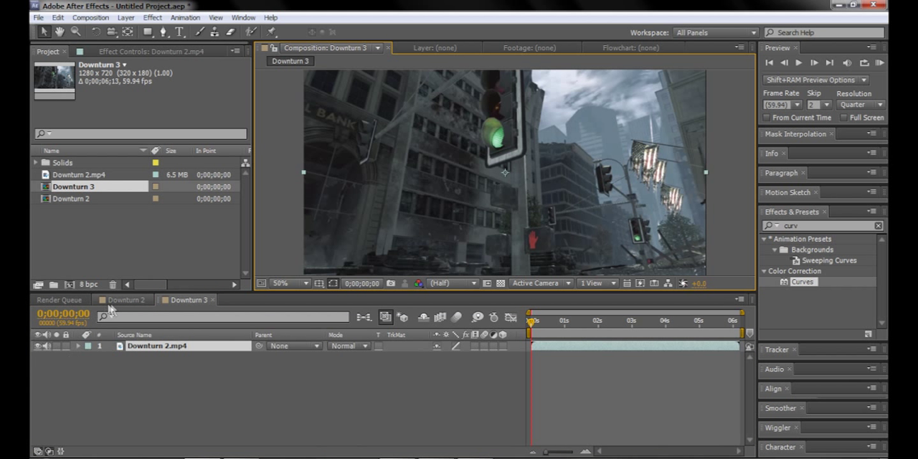
Step: Examine the Curves effect on Adjustment Layer 1 in the Downturn 2 composition
left_click(126, 300)
left_click(63, 388)
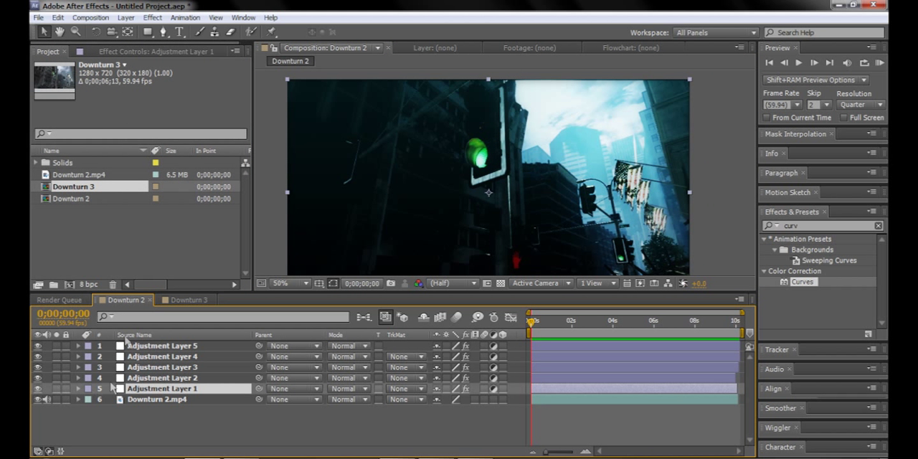
left_click(123, 52)
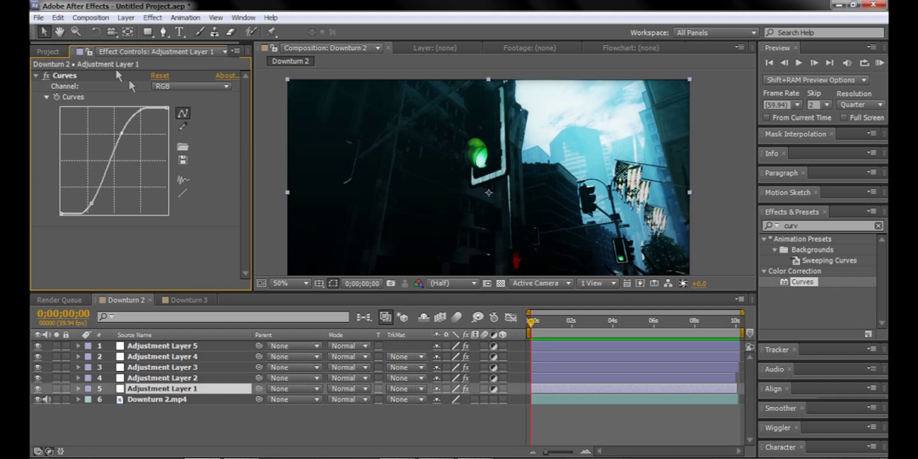
Step: Apply the Curves color correction effect to the Downturn 2.mp4 layer in the Downturn 3 composition
left_click(185, 299)
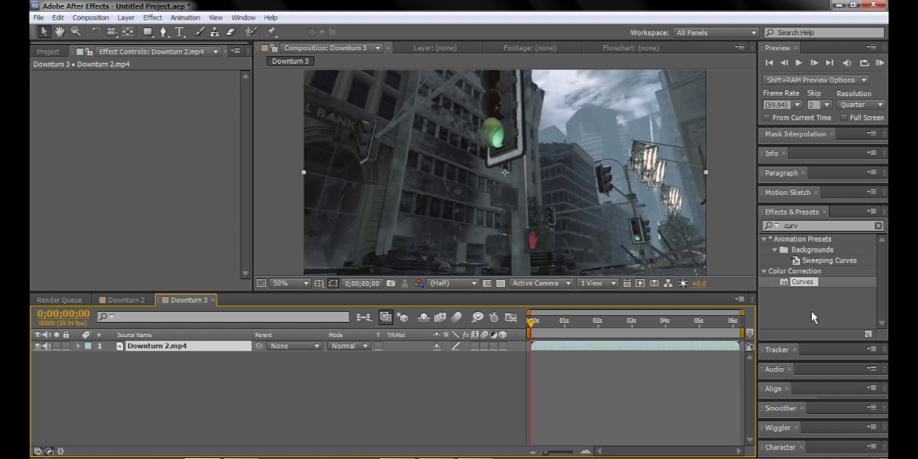
left_click(159, 18)
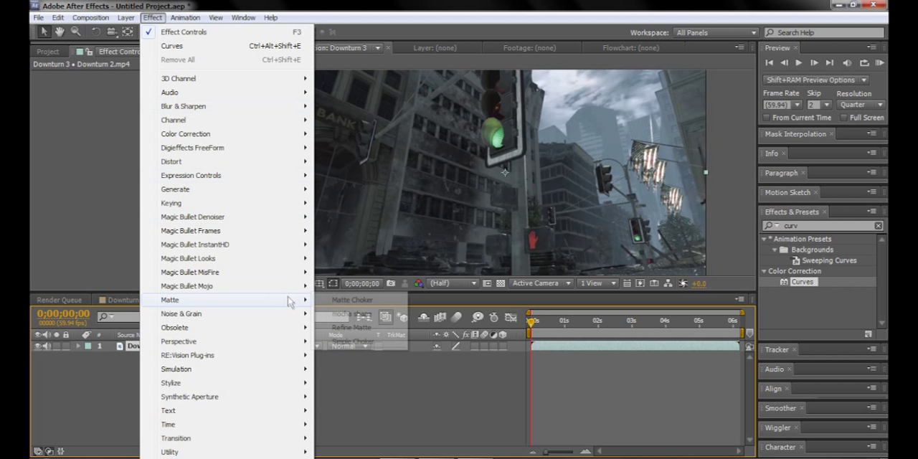
mouse_move(178, 172)
mouse_move(185, 134)
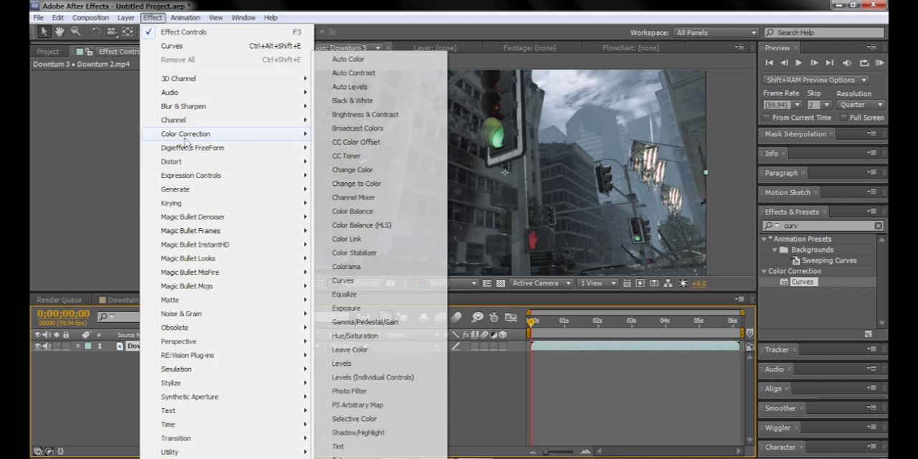
left_click(801, 287)
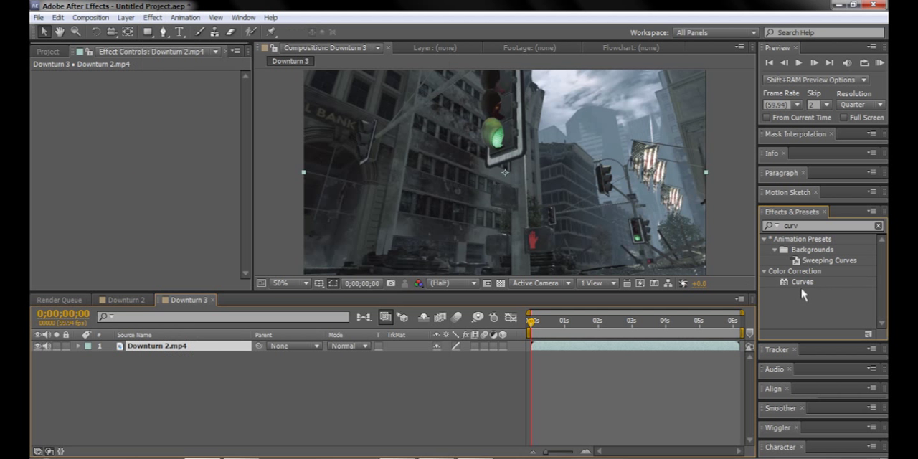
left_click(802, 282)
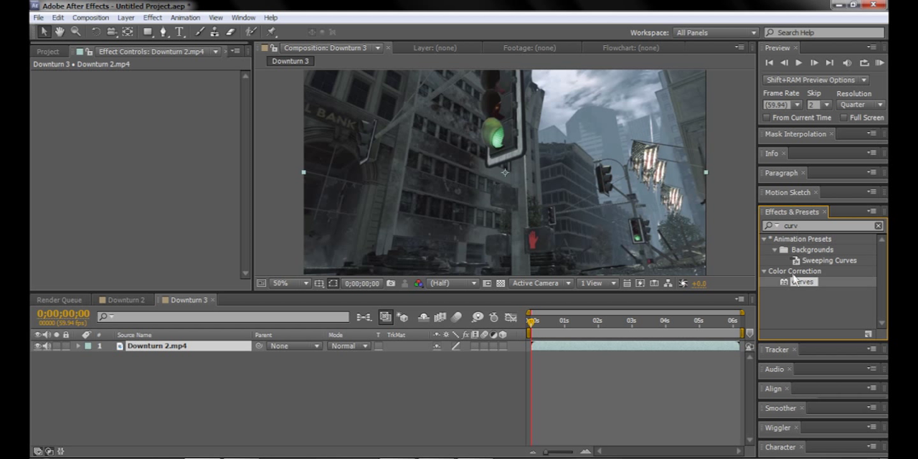
left_click_drag(802, 284, 164, 352)
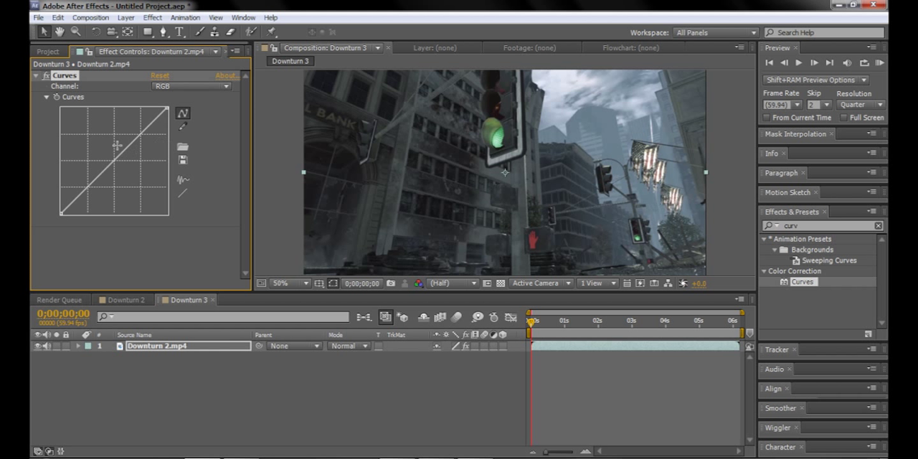
Step: Try strong shadow, highlight and midtone bends on the RGB curve, undoing each one
left_click_drag(84, 184, 94, 240)
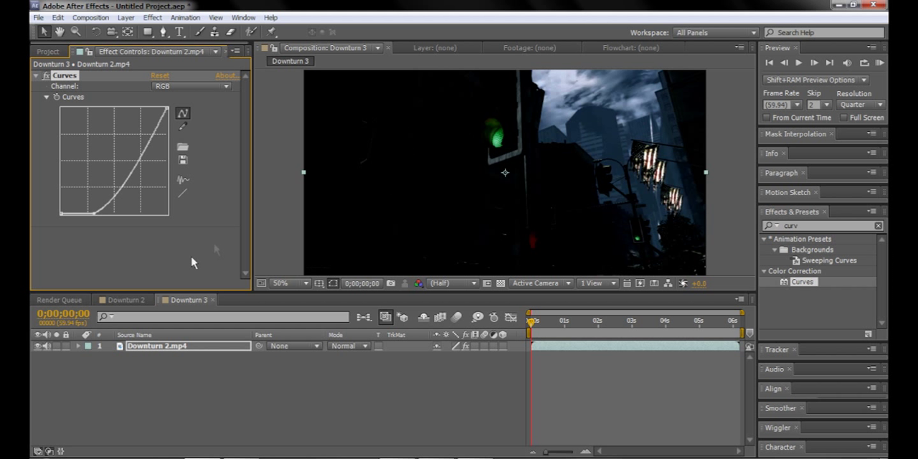
key("ctrl+z")
left_click_drag(142, 128, 132, 58)
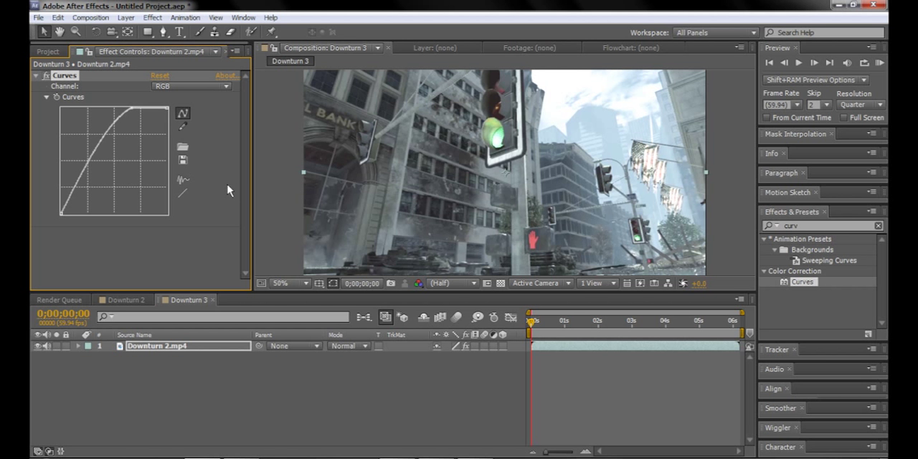
key("ctrl+z")
left_click_drag(115, 164, 151, 192)
key("ctrl+z")
left_click_drag(109, 162, 133, 181)
key("ctrl+z")
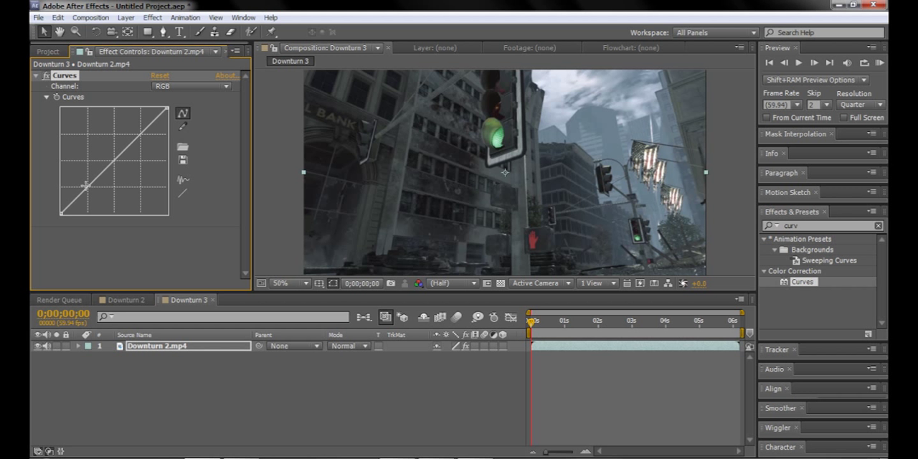
Step: Shape the RGB curve into an S by lowering the shadows and raising the highlights
left_click_drag(87, 185, 92, 199)
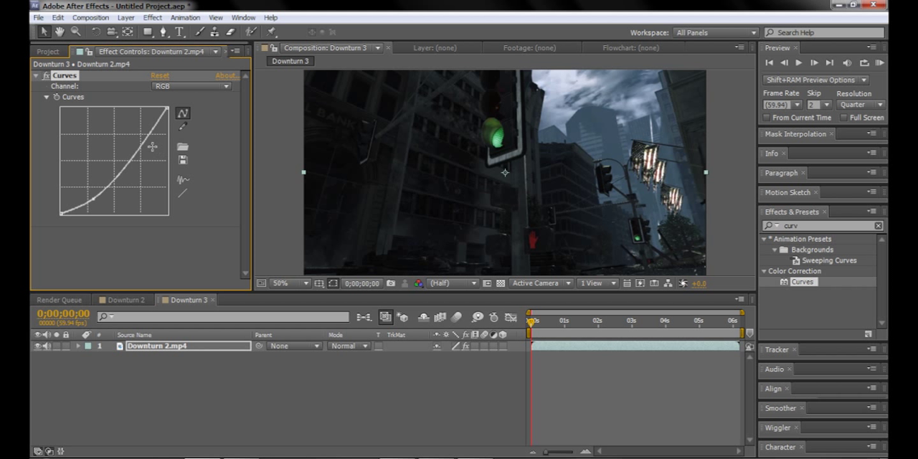
left_click_drag(139, 143, 136, 126)
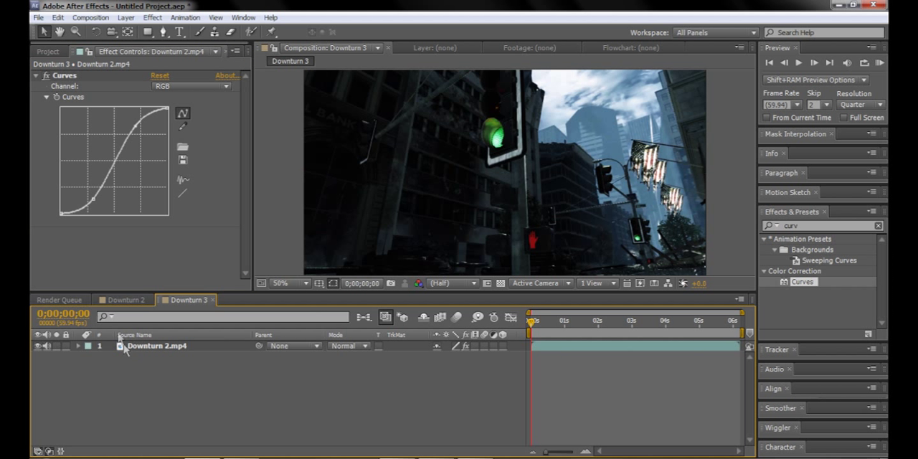
Step: Compare the Downturn 2 composition's adjustment layers and source clip with the curve-corrected clip in Downturn 3
left_click(118, 299)
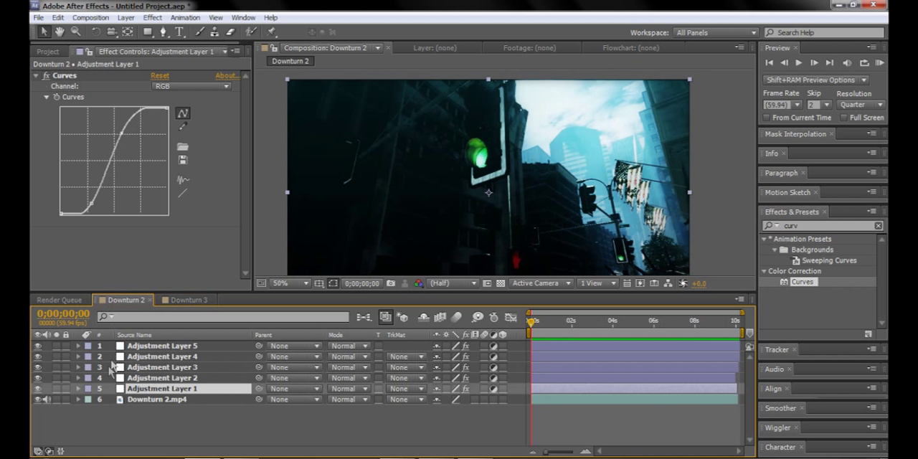
left_click(149, 378)
left_click(157, 400)
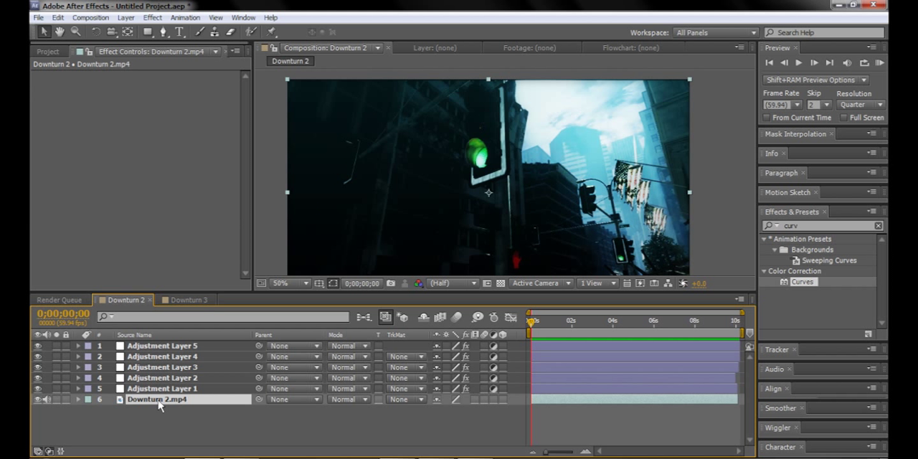
left_click(167, 300)
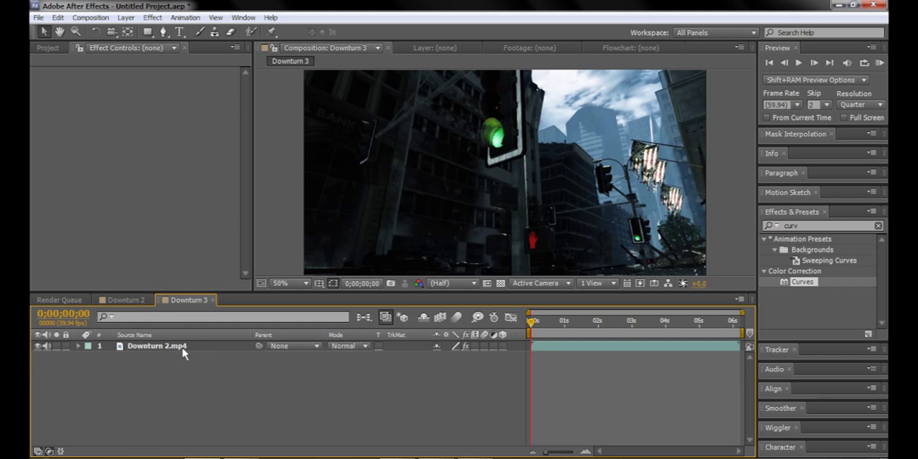
left_click(123, 300)
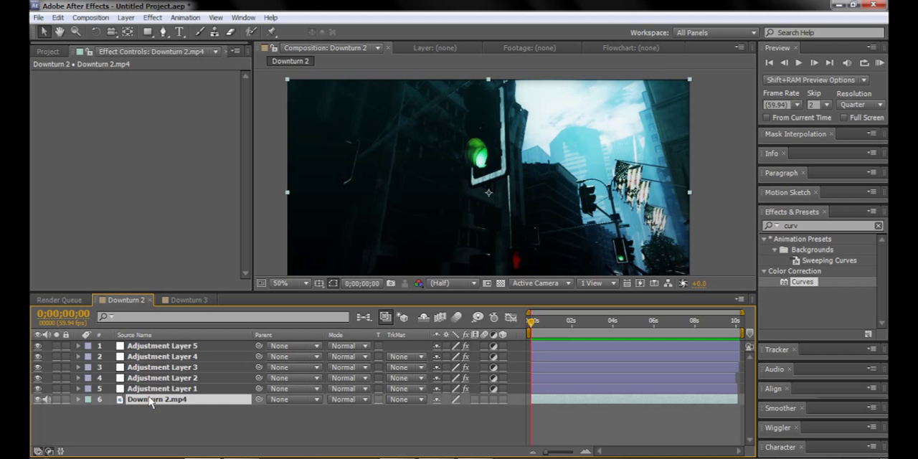
left_click(36, 399)
left_click(36, 399)
left_click(164, 300)
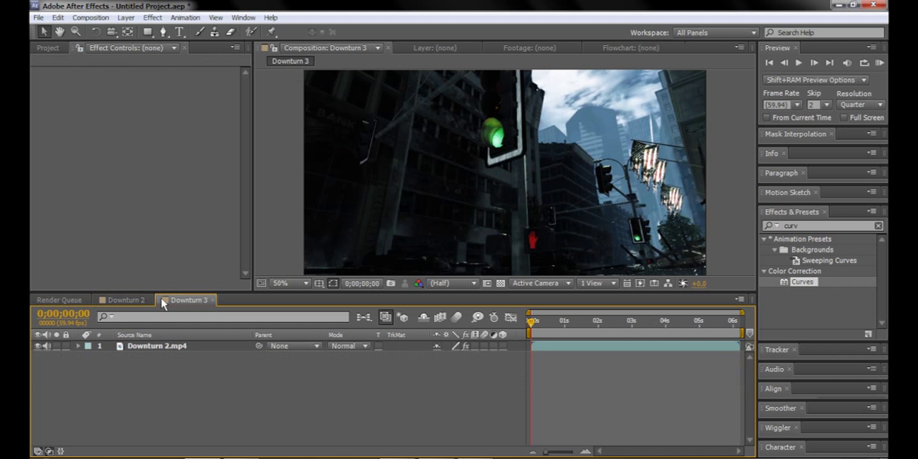
left_click(154, 347)
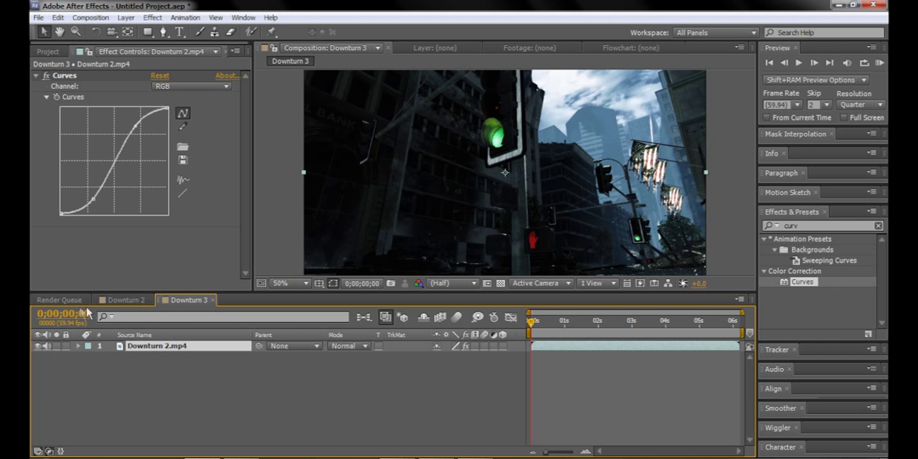
Step: Examine the Fast Blur effect and mask on Adjustment Layer 2 in the Downturn 2 composition
left_click(125, 300)
left_click(133, 378)
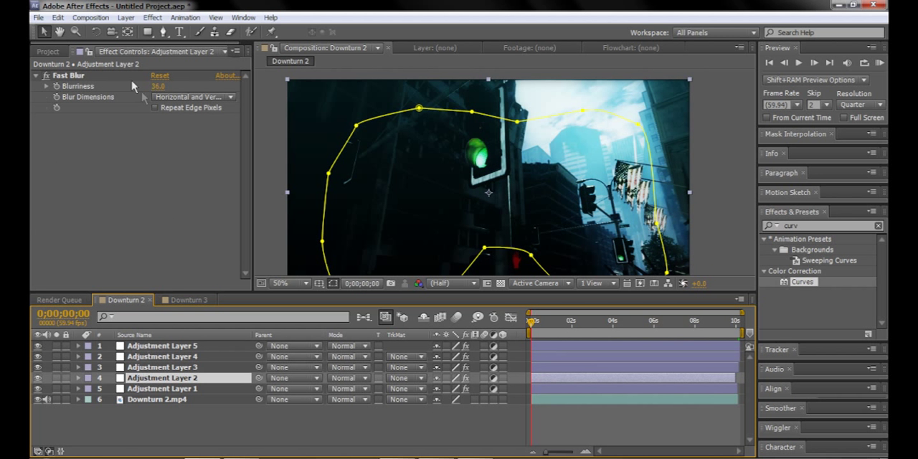
Step: Return to the Downturn 3 composition and search the effects for "fast bl", selecting Fast Blur
left_click(185, 300)
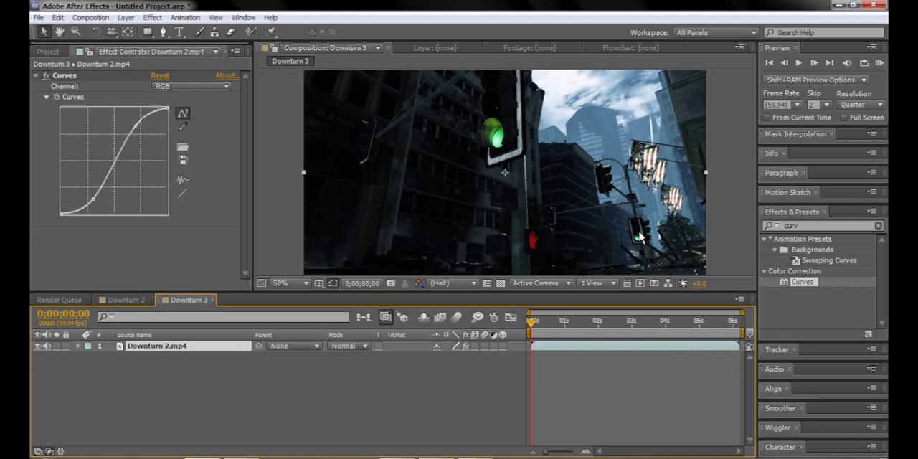
left_click(807, 226)
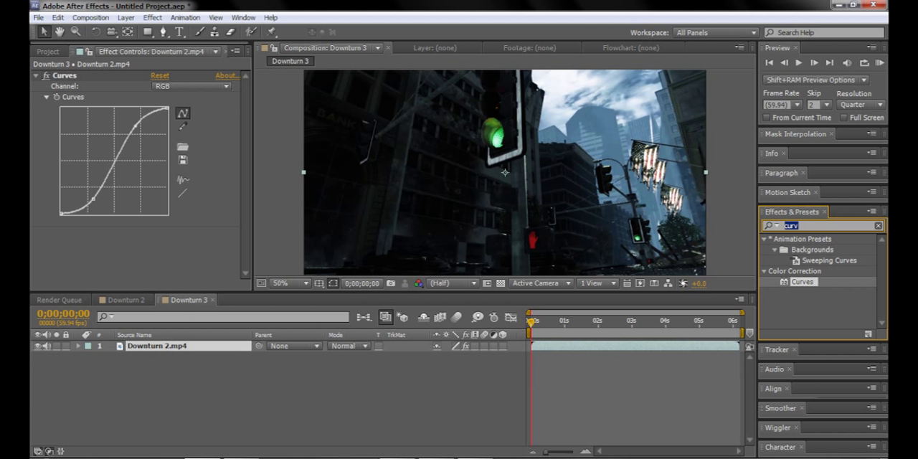
type("fast")
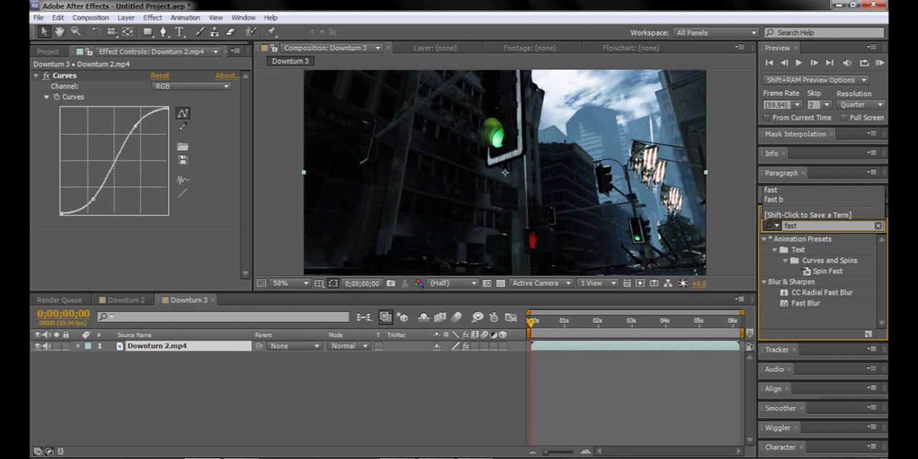
type(" bl")
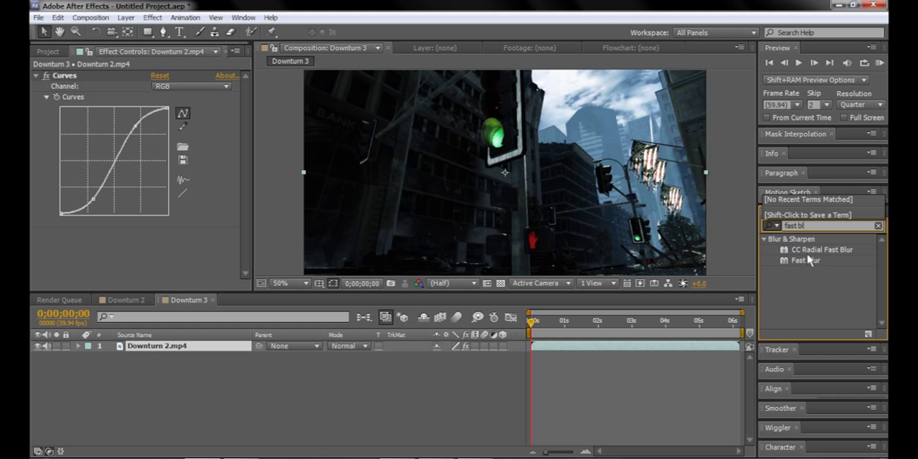
left_click(806, 261)
Step: Add a new adjustment layer above the clip in Downturn 3 and apply Fast Blur to it
right_click(151, 411)
mouse_move(230, 292)
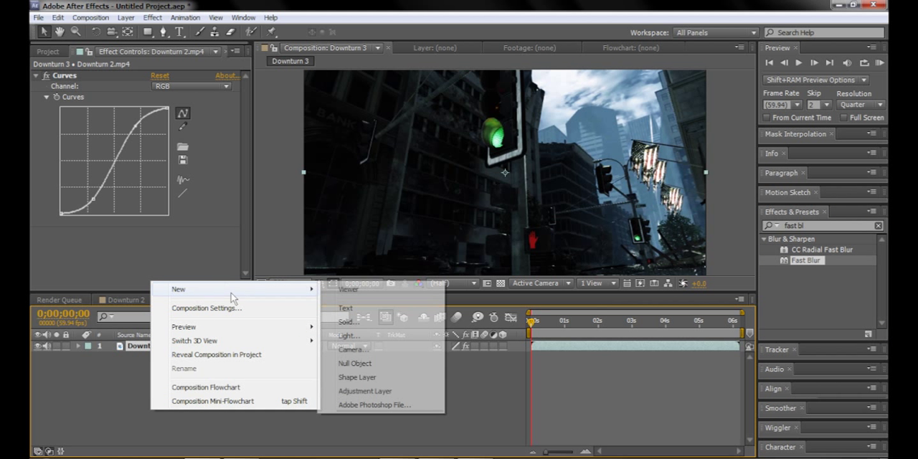
left_click(373, 391)
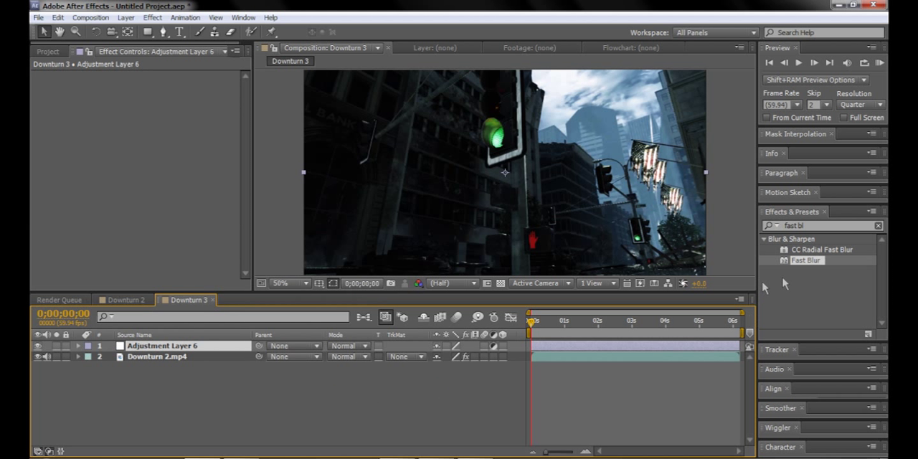
left_click_drag(804, 264, 147, 346)
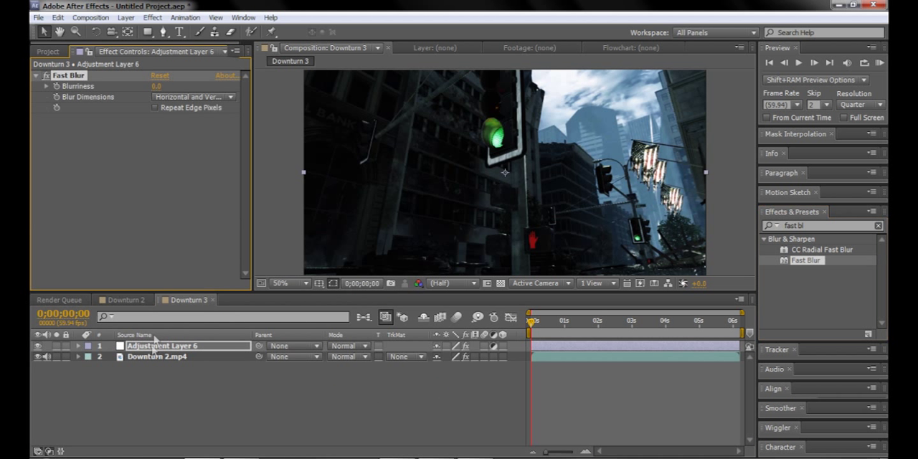
Step: Set the Fast Blur blurriness on Adjustment Layer 6 to 5, and raise it to 10
left_click(156, 86)
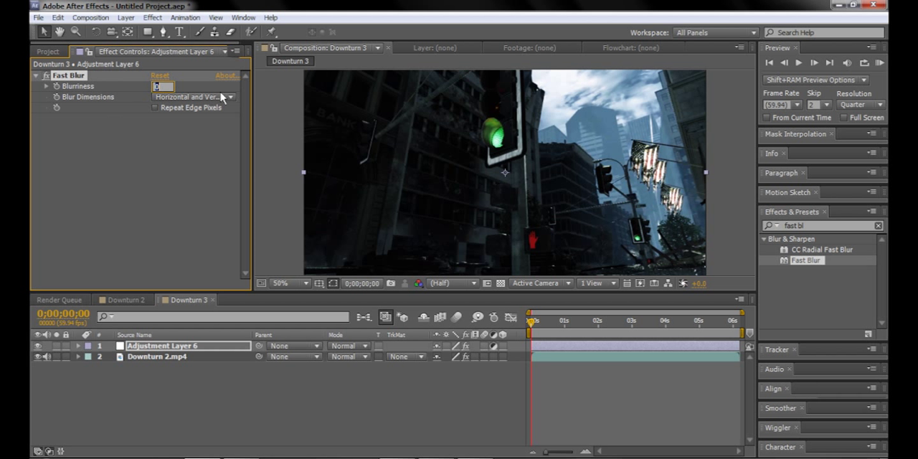
type("5")
key("Return")
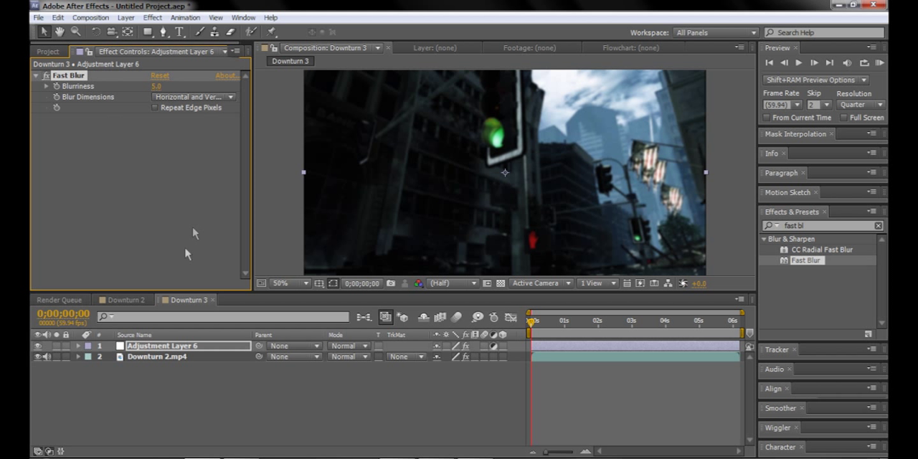
left_click(155, 86)
key("Return")
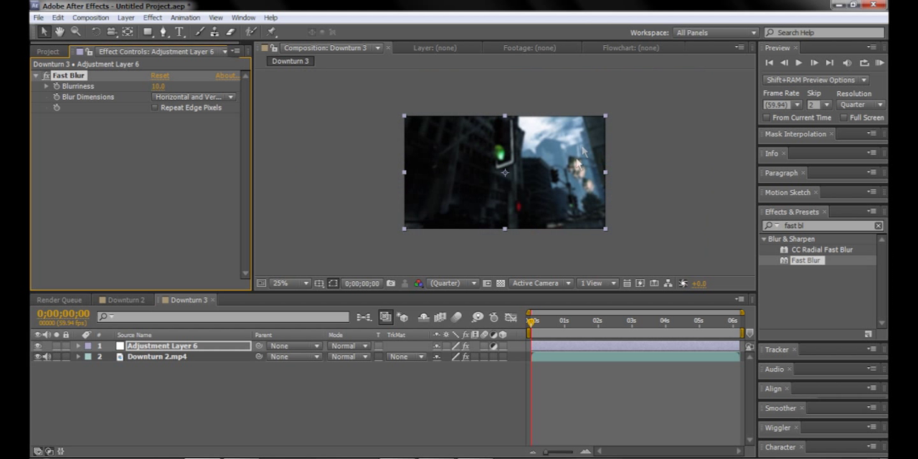
Step: Draw a closed freeform mask with the Pen tool on Adjustment Layer 6, running just inside the edges of the frame
left_click(161, 31)
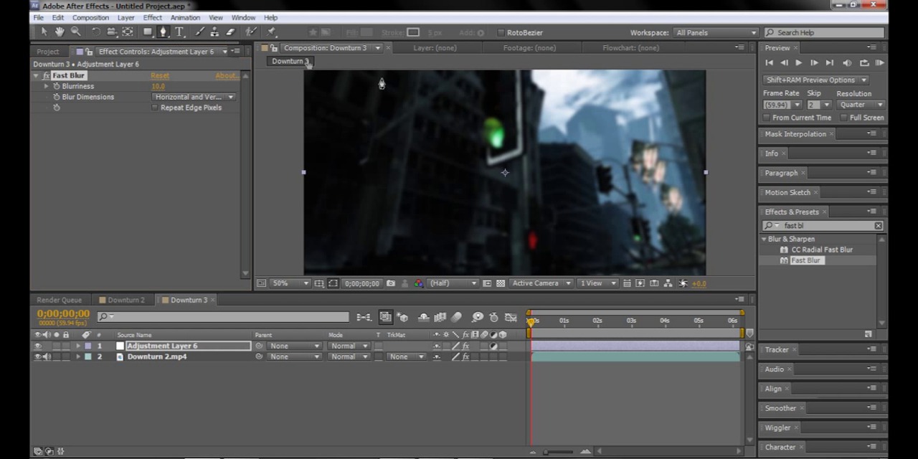
scroll(411, 116, "down", 2)
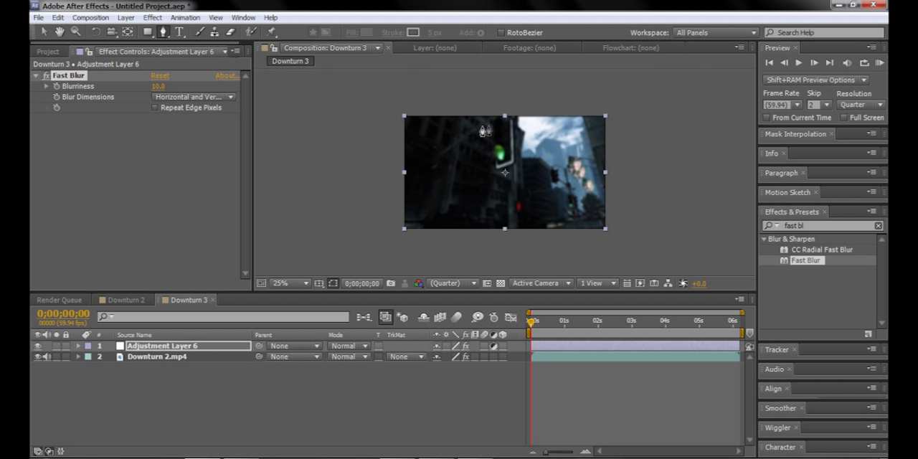
left_click_drag(477, 129, 457, 128)
left_click(413, 153)
left_click(416, 170)
left_click(413, 191)
left_click(427, 217)
left_click_drag(465, 219, 474, 222)
left_click(556, 213)
left_click(583, 216)
left_click(589, 185)
left_click(598, 153)
left_click(585, 140)
left_click(554, 136)
left_click(529, 134)
left_click(515, 128)
left_click(476, 128)
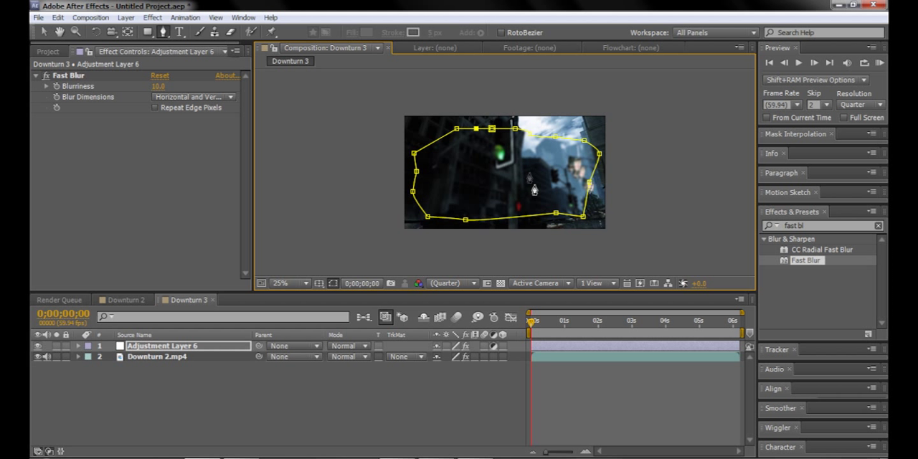
key("period")
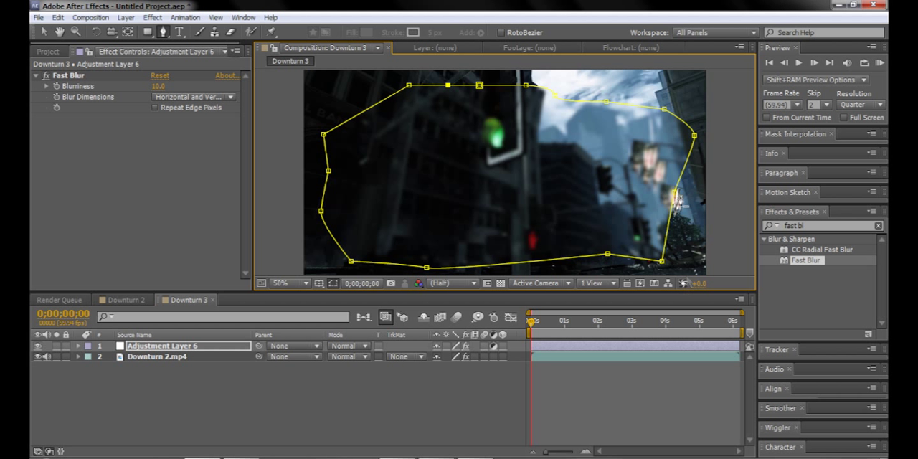
Step: Reveal the mask properties of Adjustment Layer 6 and set the Mask Feather to 300 pixels
left_click(172, 346)
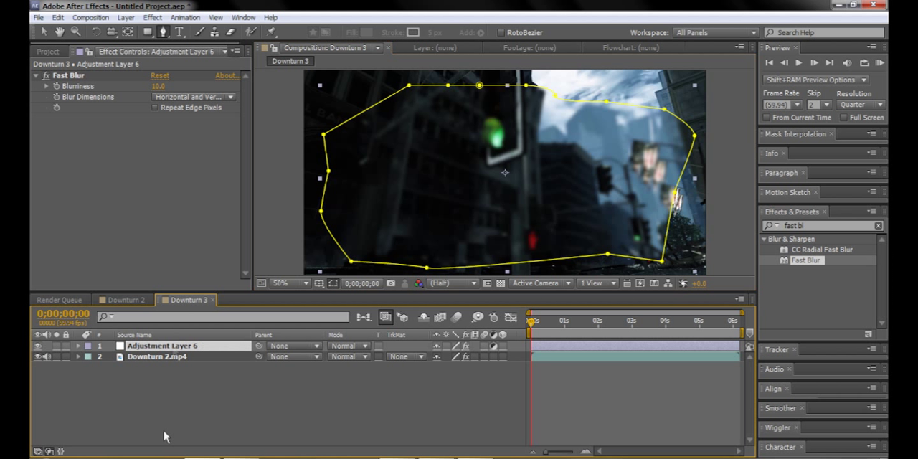
key("m")
key("m")
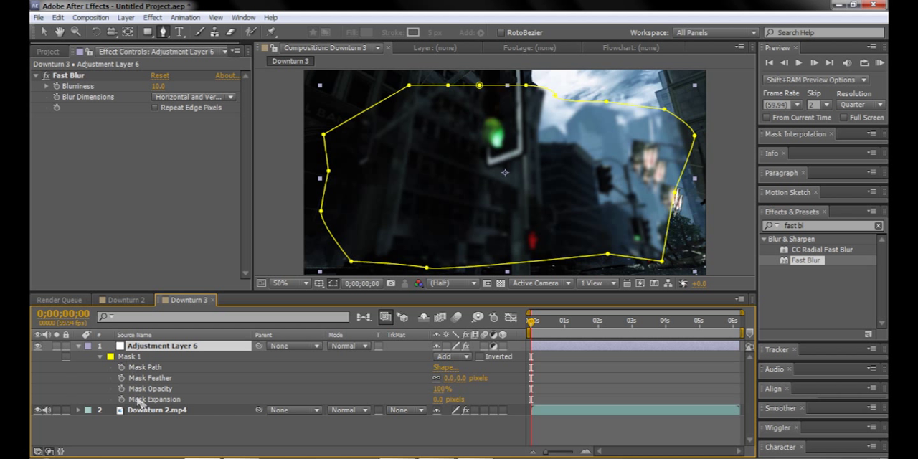
left_click(149, 378)
left_click(450, 378)
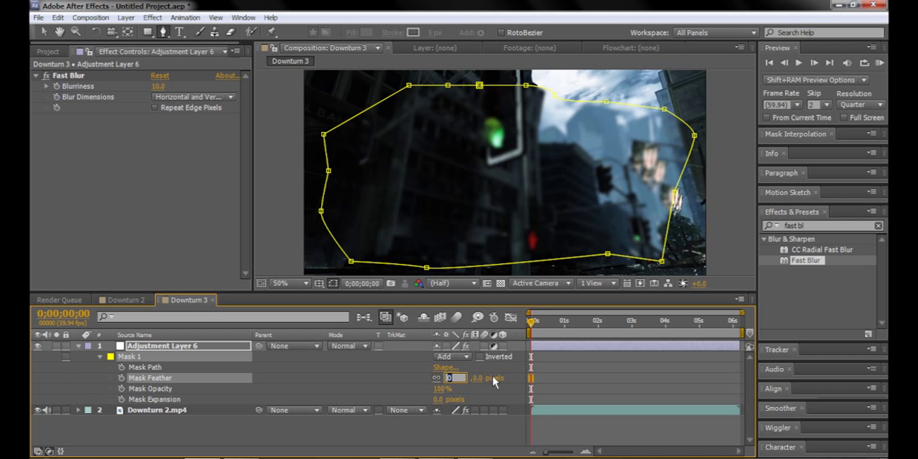
type("300")
key("Return")
Step: Switch Mask 1 on Adjustment Layer 6 to Subtract mode and collapse the layer's properties
left_click(457, 358)
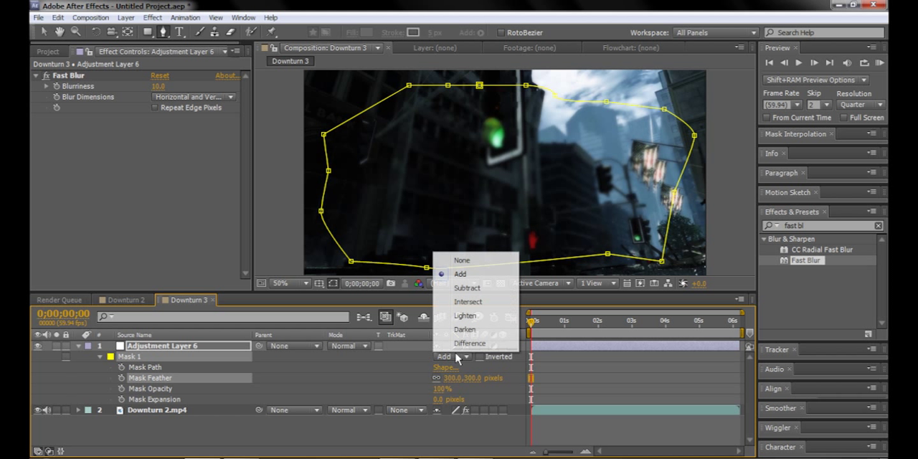
left_click(467, 288)
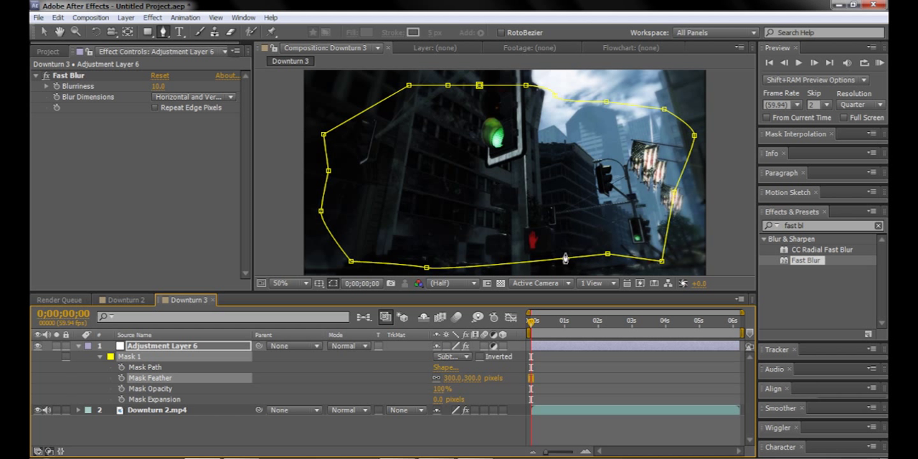
left_click(152, 427)
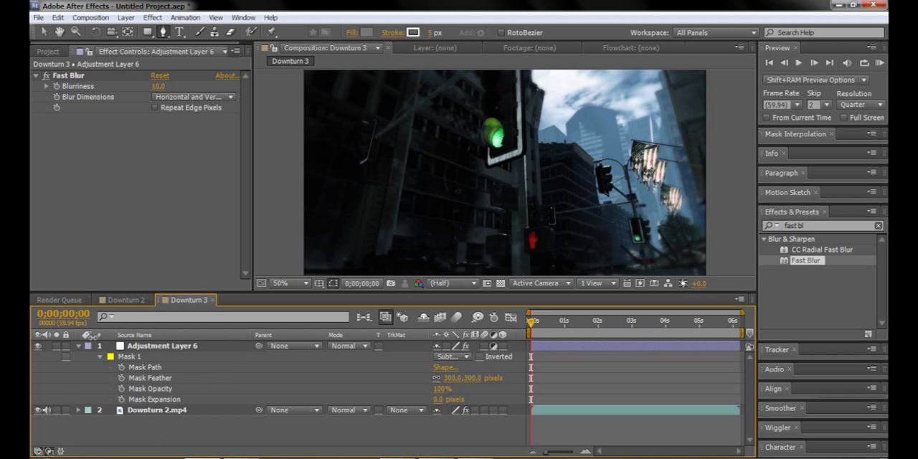
left_click(78, 346)
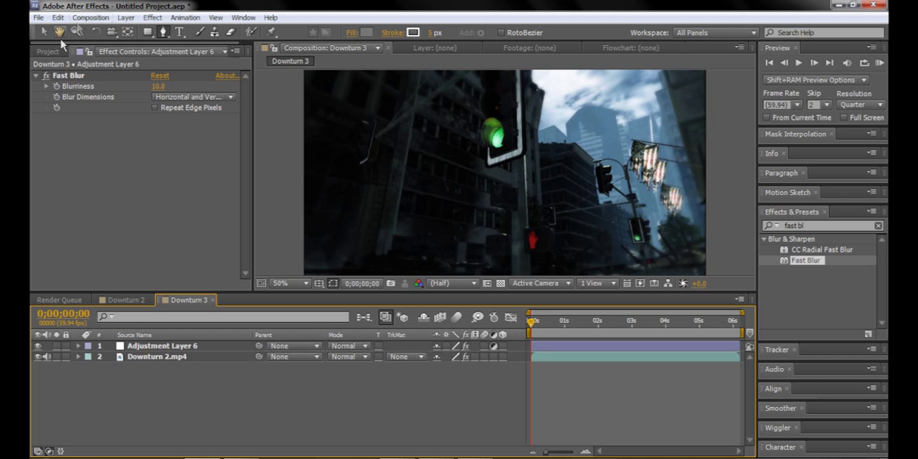
Step: Examine the Ramp and Curves effects on Adjustment Layer 3 in the Downturn 2 composition, and return to Downturn 3
left_click(122, 301)
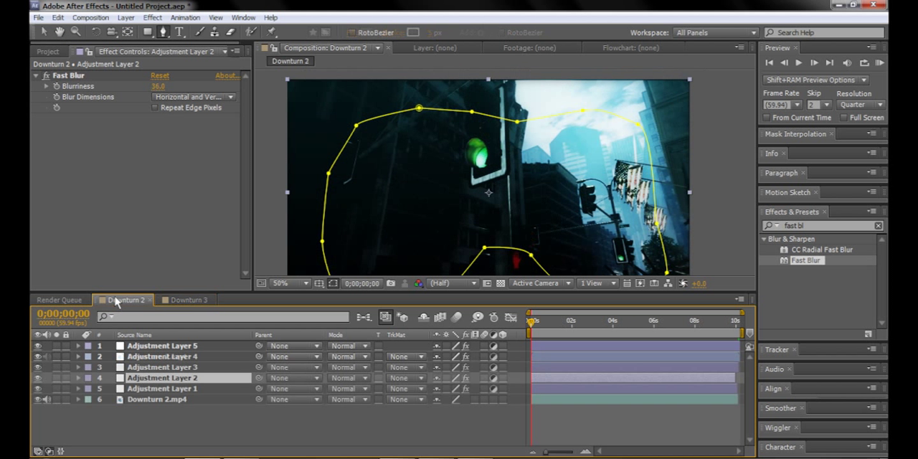
left_click(142, 368)
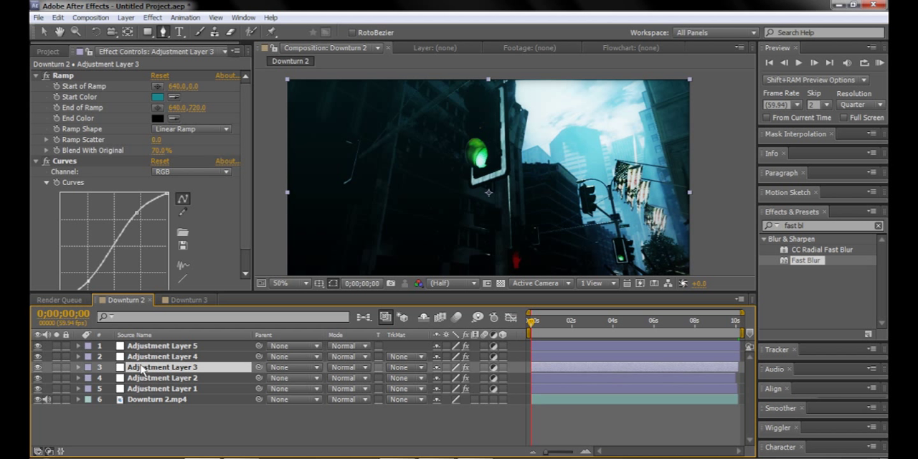
left_click(183, 300)
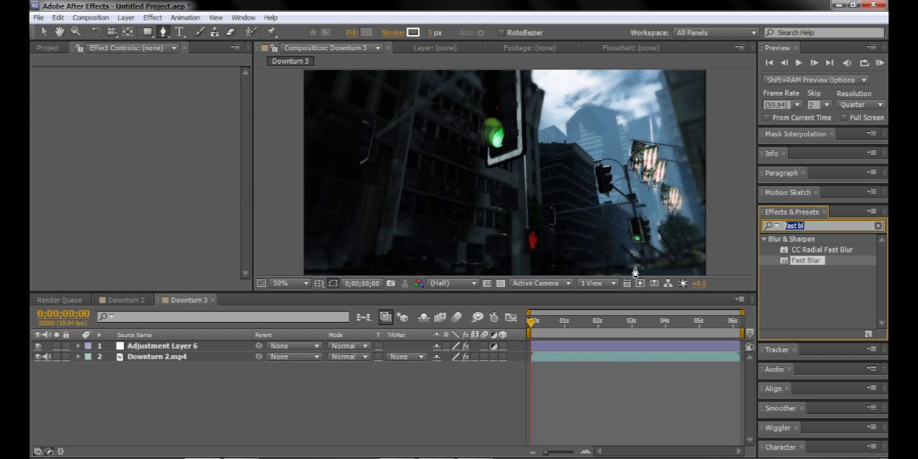
Step: Search the effects for "ramp", add a new adjustment layer on top in Downturn 3, and apply Ramp to it
left_click(810, 225)
type("ramp")
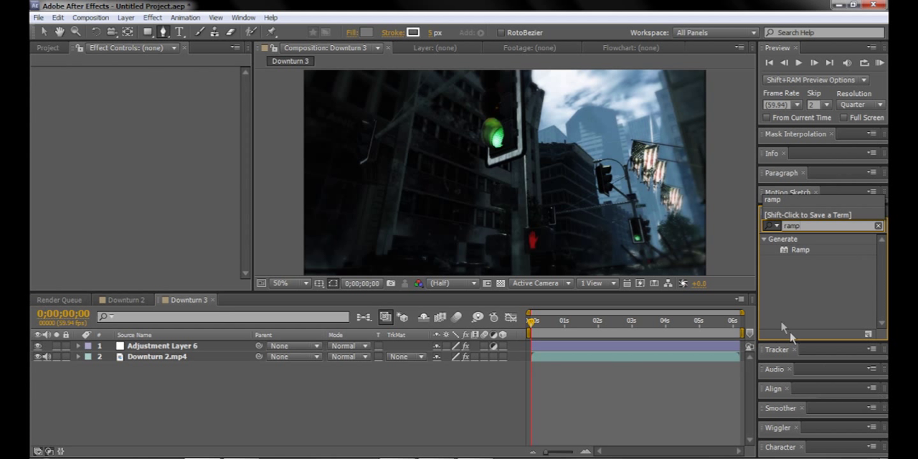
right_click(123, 439)
mouse_move(180, 304)
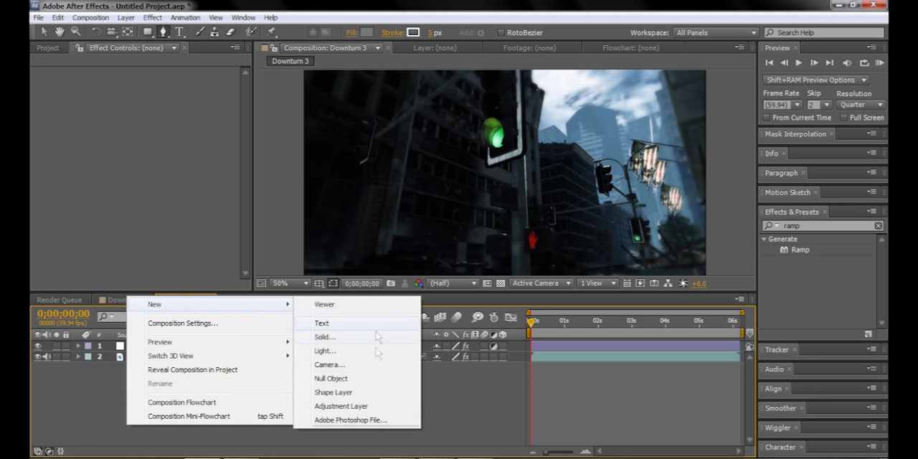
left_click(362, 404)
left_click_drag(799, 249, 161, 345)
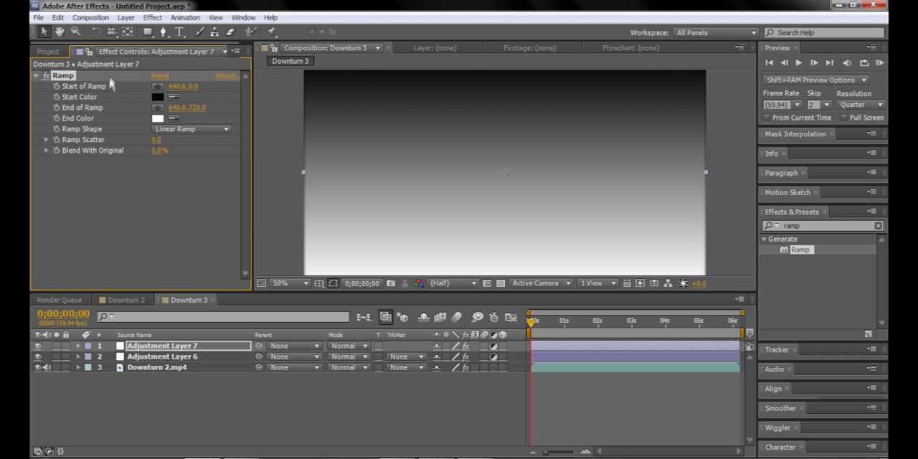
Step: Set the Ramp's start color to dark teal, 1D6B72
left_click(159, 100)
left_click_drag(208, 267, 182, 143)
left_click_drag(124, 183, 117, 215)
left_click_drag(208, 185, 207, 264)
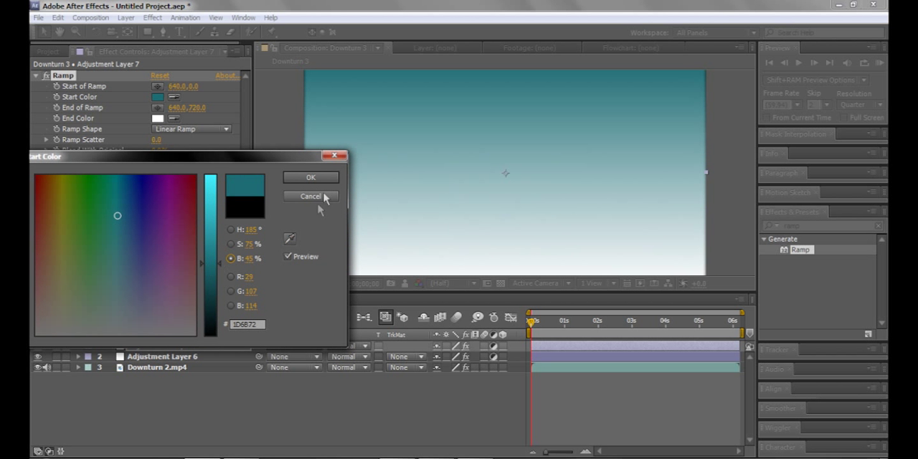
left_click(311, 178)
Step: Set the Ramp's end color to black, 000000
left_click(157, 119)
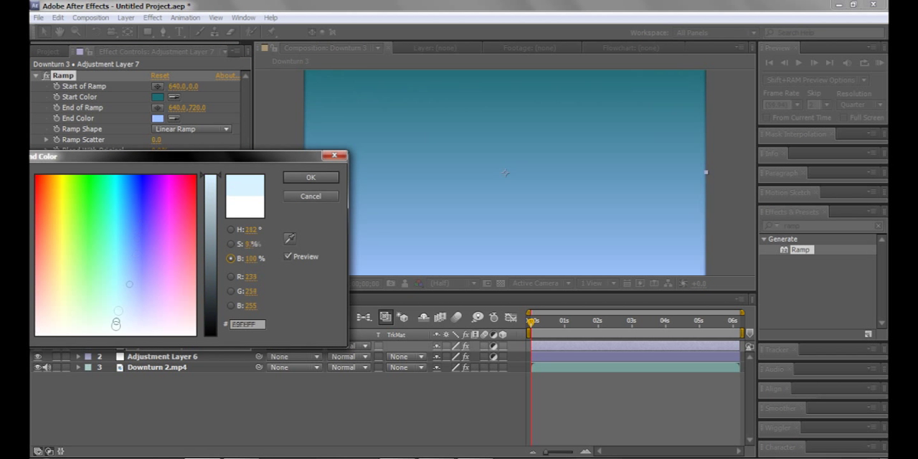
left_click_drag(210, 181, 247, 350)
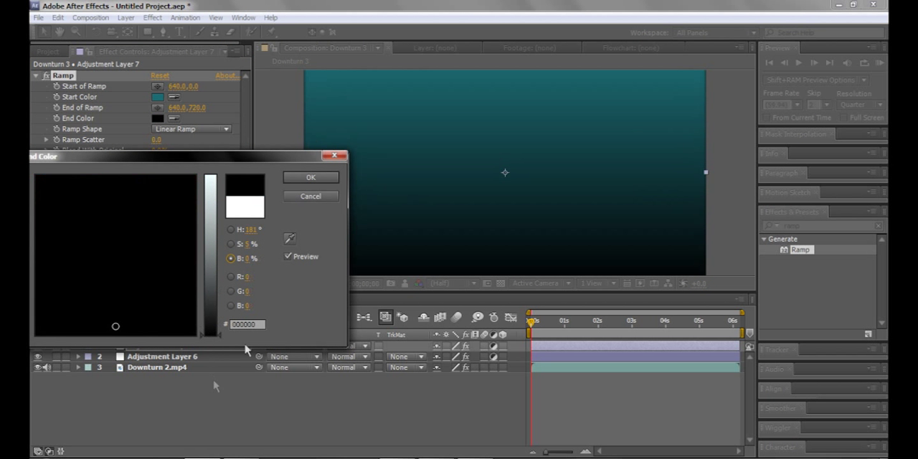
left_click(310, 178)
Step: Set the Ramp's Blend With Original to 70% and check the tinted footage
left_click(156, 150)
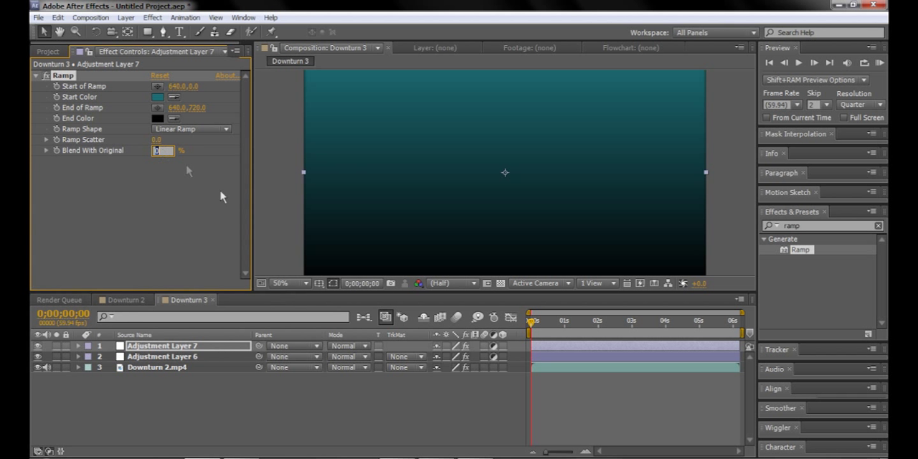
type("70")
key("Return")
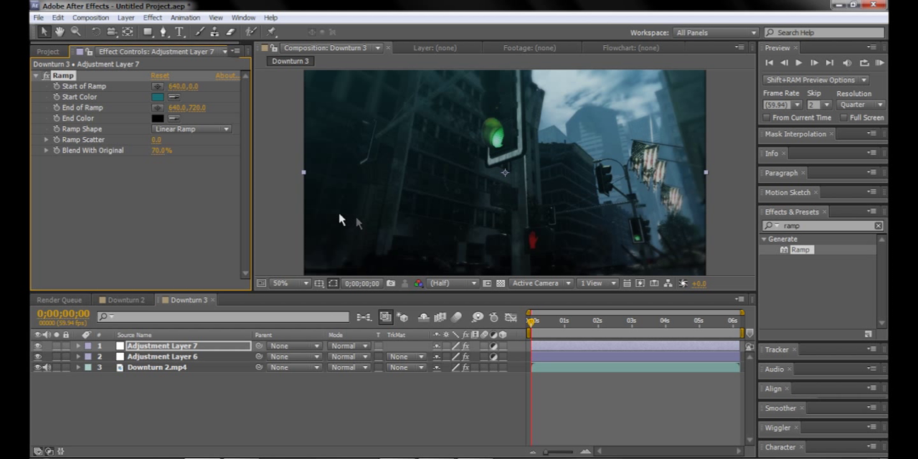
key("comma")
key("period")
Step: Search the effects for "curv" and apply Curves below Ramp on Adjustment Layer 7
key("ctrl+5")
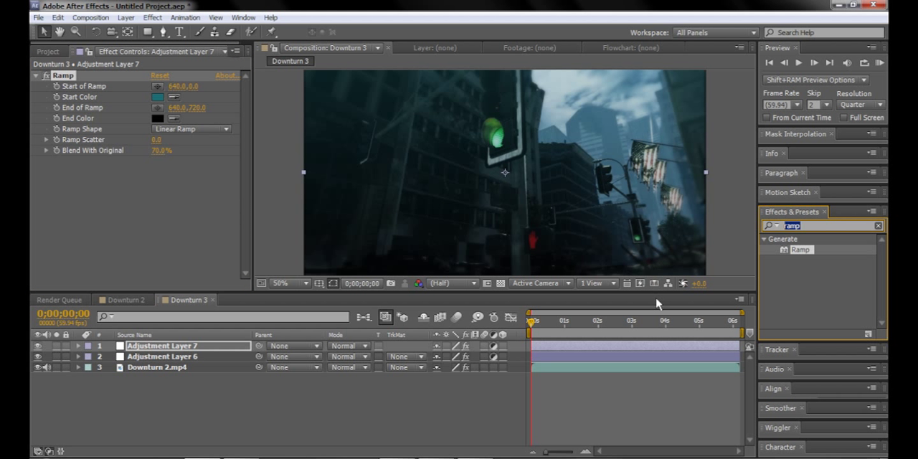
type("curv")
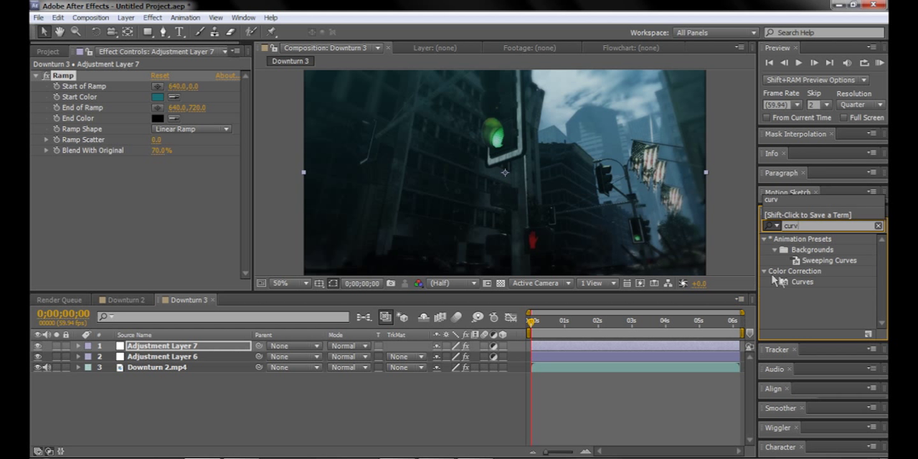
left_click_drag(805, 283, 75, 160)
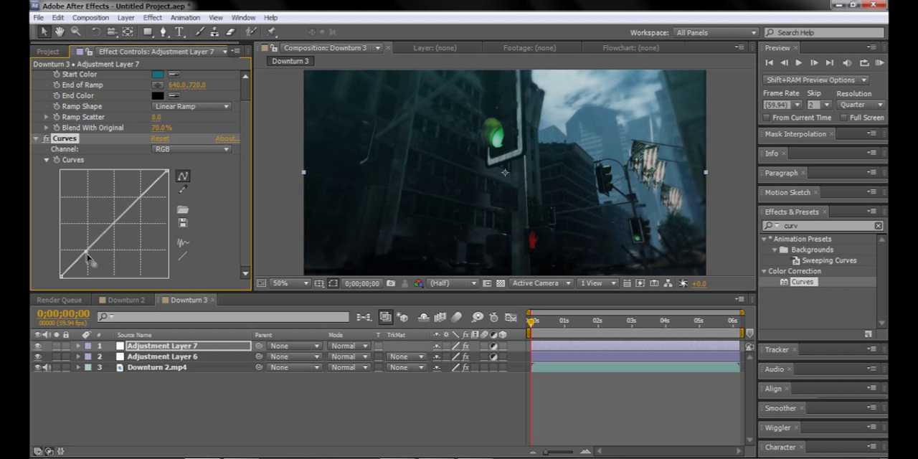
Step: Shape the RGB curve with a shadow point near the diagonal and a raised highlight point to boost contrast
left_click_drag(84, 249, 91, 264)
mouse_move(143, 205)
left_mouse_down()
mouse_move(139, 194)
mouse_move(125, 211)
mouse_move(133, 207)
left_mouse_up()
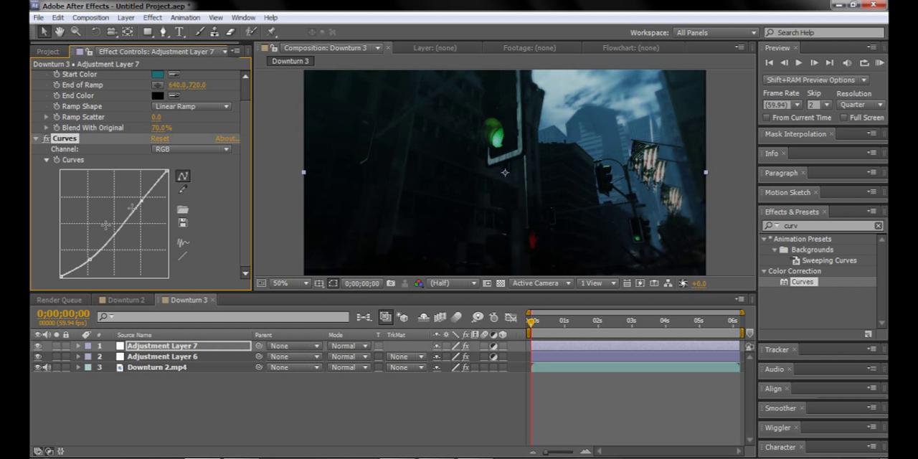
left_click_drag(87, 257, 87, 250)
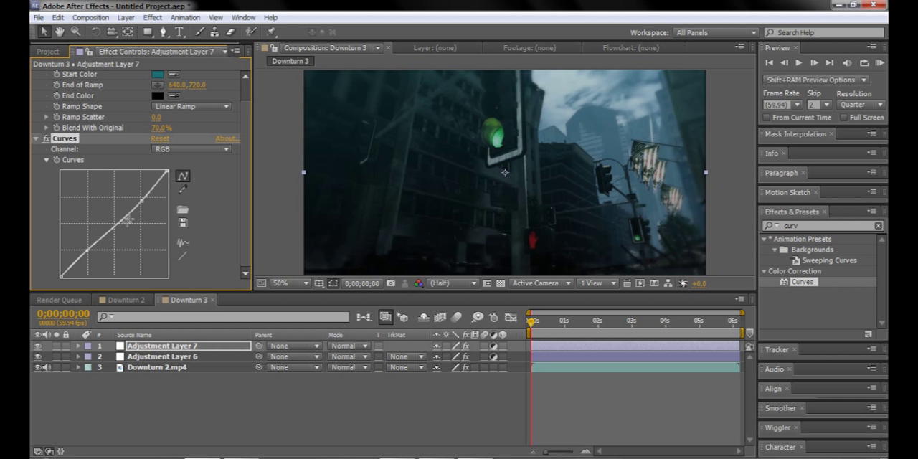
left_click_drag(141, 206, 139, 190)
scroll(504, 108, "down", 2)
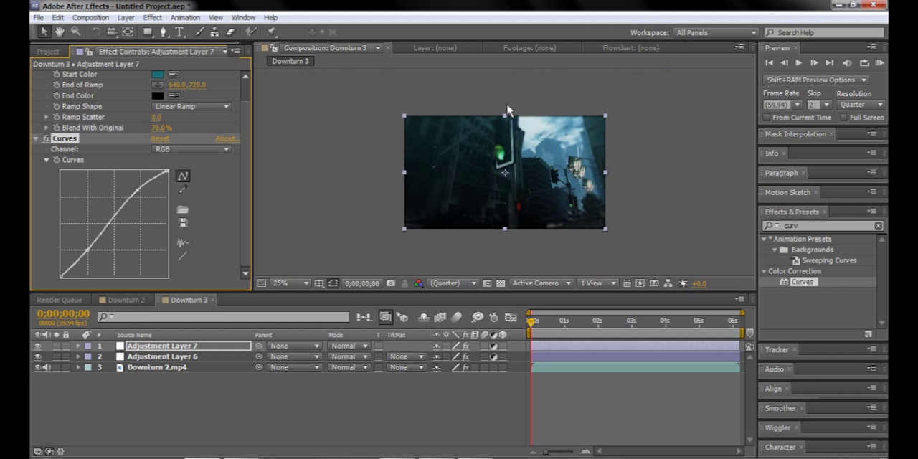
scroll(627, 142, "up", 2)
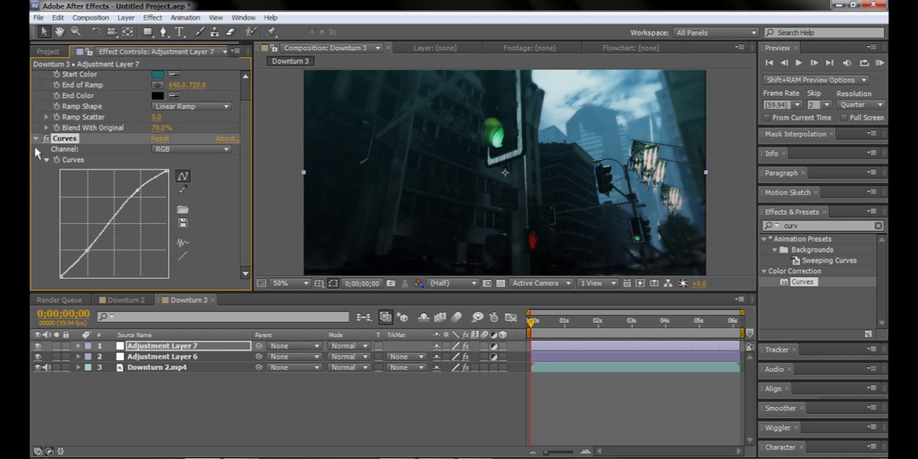
Step: Examine the Curves effect and masks on Adjustment Layer 4 in the Downturn 2 composition, and return to Downturn 3
left_click(121, 299)
left_click(149, 356)
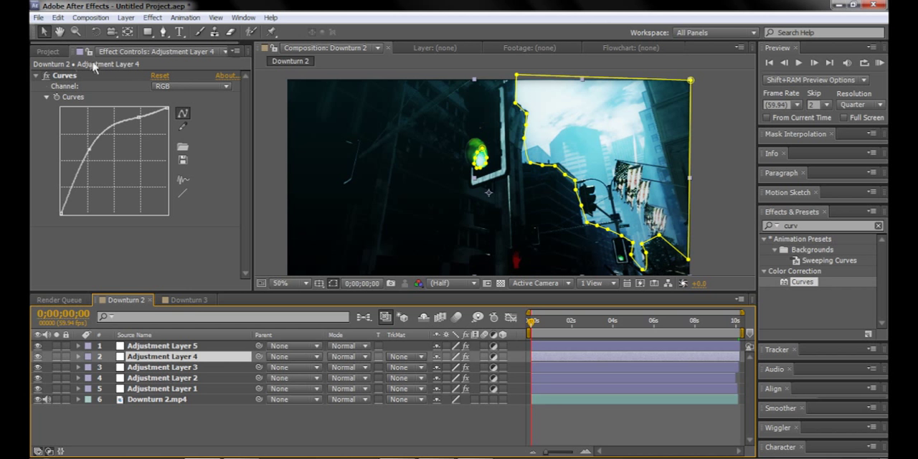
left_click(188, 300)
right_click(174, 406)
left_click(188, 296)
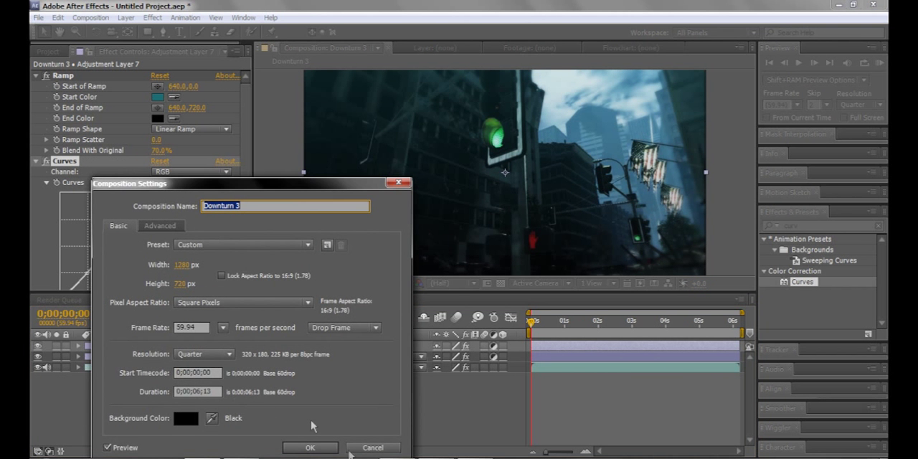
left_click(369, 447)
Step: Add a new adjustment layer above the others in the Downturn 3 composition
right_click(223, 417)
mouse_move(358, 290)
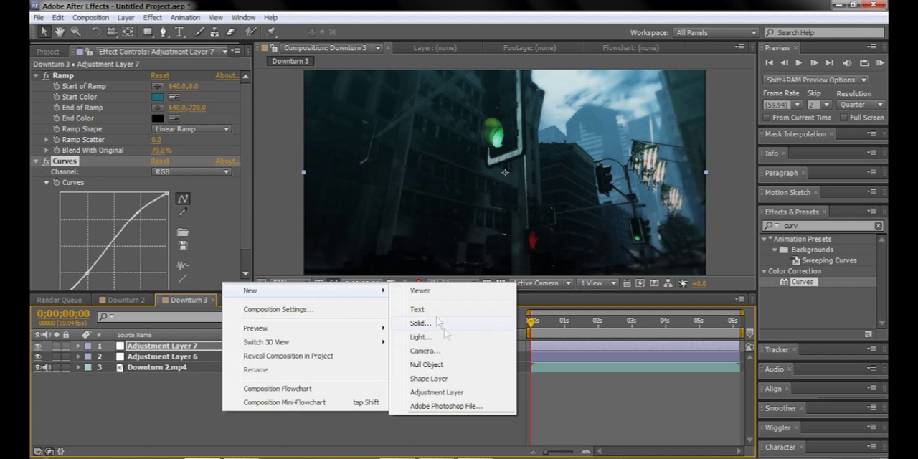
left_click(436, 393)
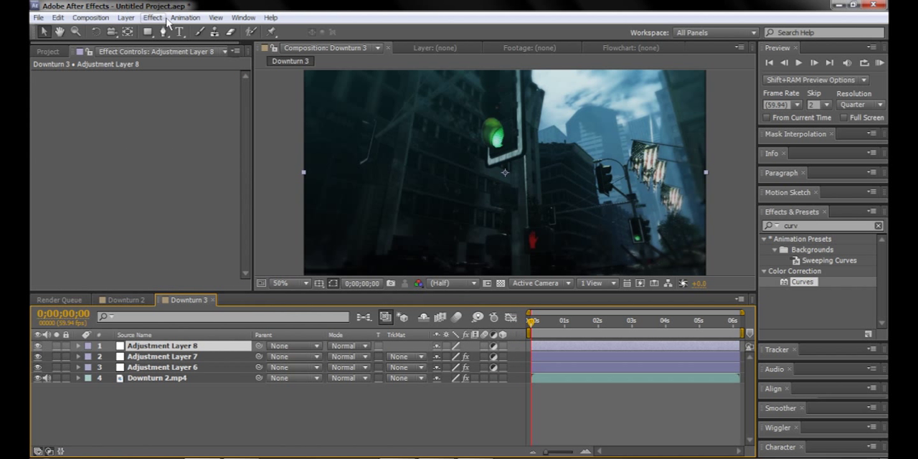
left_click(126, 17)
mouse_move(175, 25)
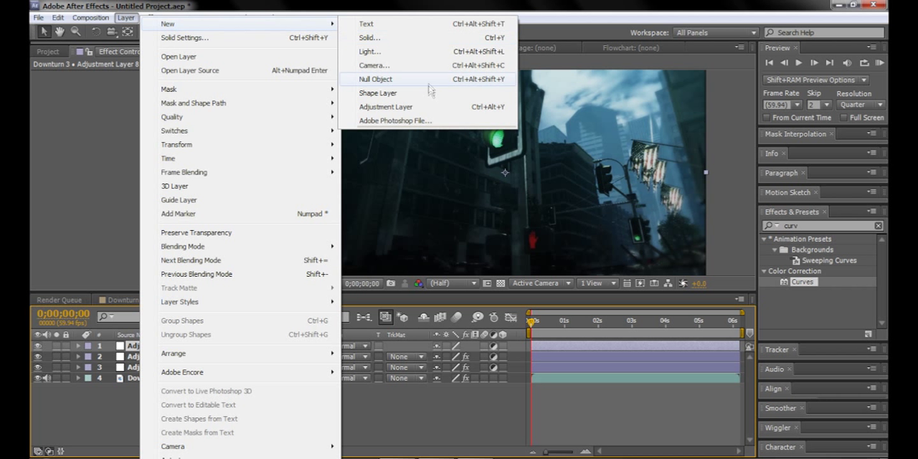
left_click(391, 426)
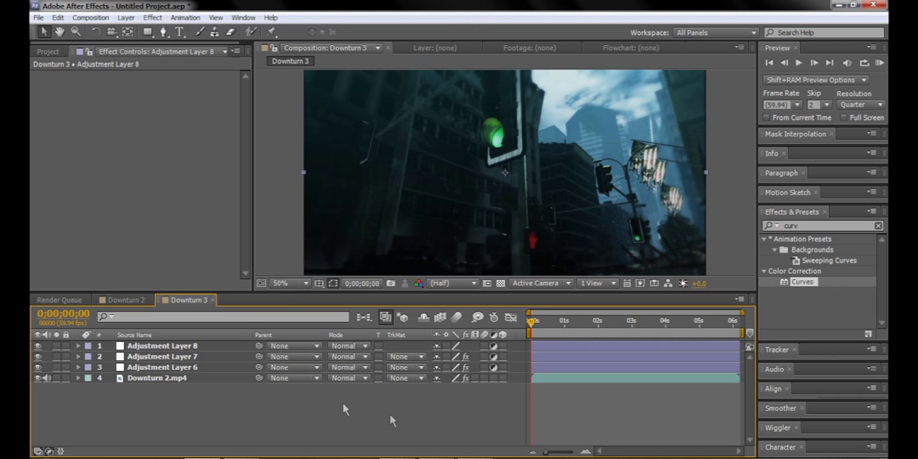
Step: Draw a closed Pen mask on Adjustment Layer 8 tightly around the large green traffic light lens and its hood
left_click(152, 354)
left_click(162, 346)
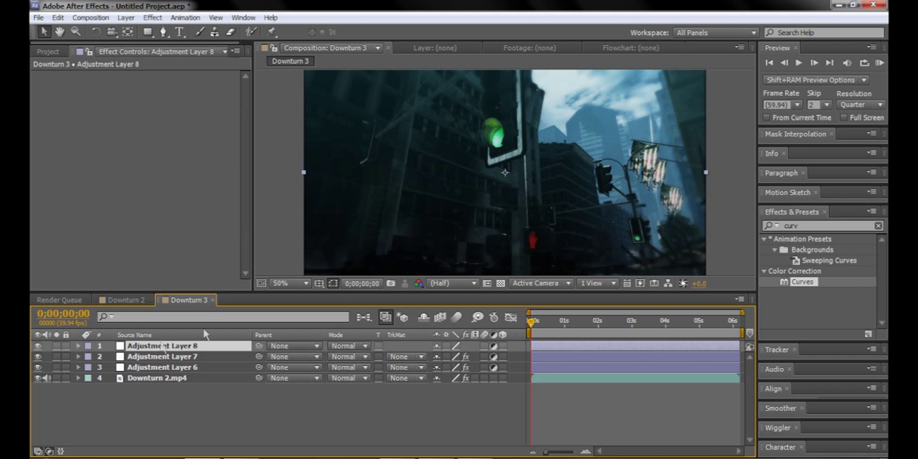
scroll(547, 161, "down", 1)
scroll(488, 154, "up", 1)
left_click(160, 33)
scroll(502, 169, "up", 2)
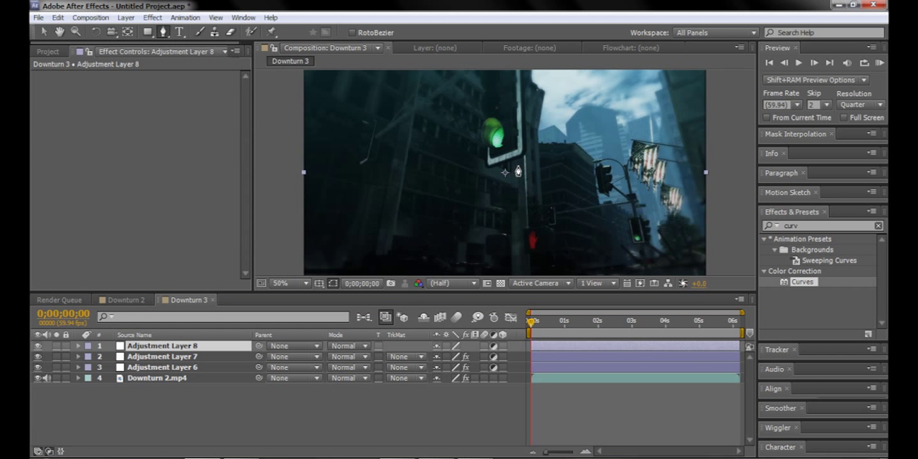
scroll(537, 145, "up", 3)
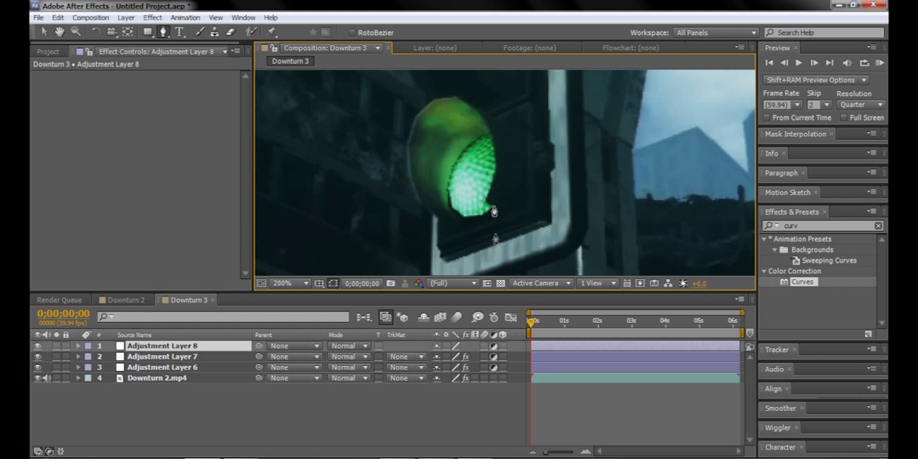
left_click(462, 217)
left_click(446, 216)
left_click(419, 201)
left_click(407, 162)
left_click(407, 130)
left_click(411, 119)
left_click(434, 101)
left_click(452, 98)
left_click(473, 106)
left_click(489, 129)
left_click(493, 158)
left_click(492, 187)
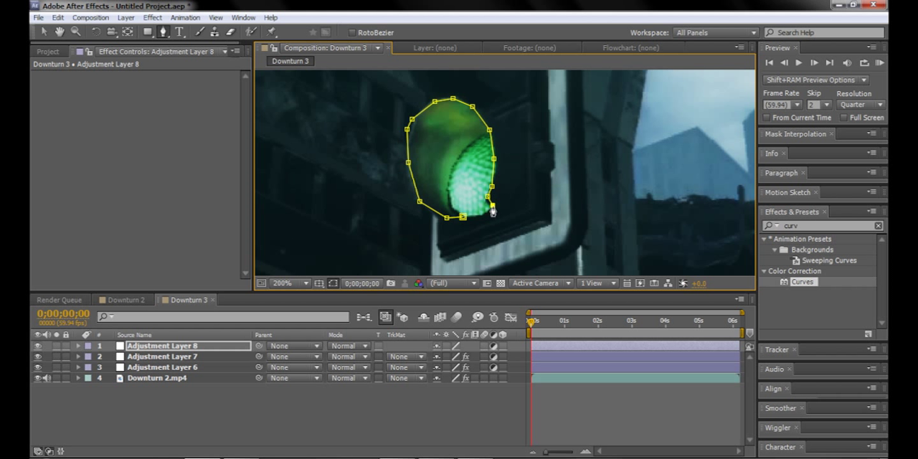
left_click(462, 217)
Step: Start a second mask at the sky's upper right corner and run its edge down along the right-hand building past the flags
key("space")
left_click_drag(601, 160, 264, 182)
scroll(514, 201, "down", 2)
key("space")
left_click_drag(584, 146, 553, 165)
left_click(537, 119)
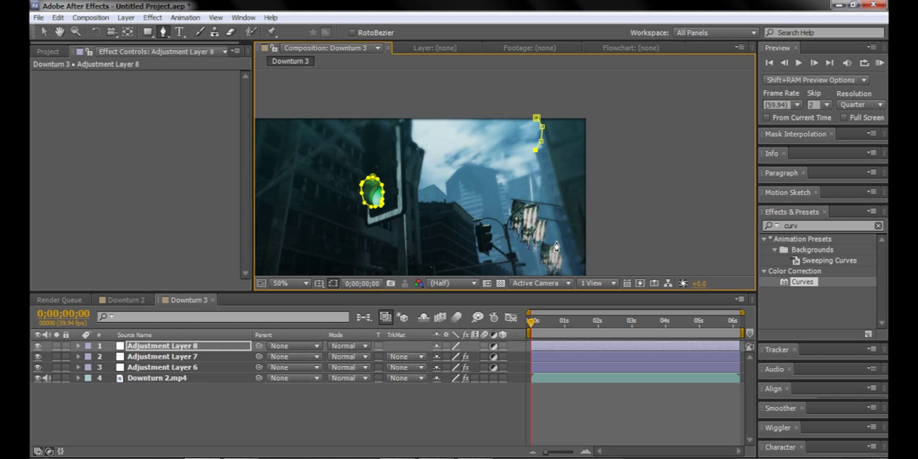
scroll(561, 256, "down", 1)
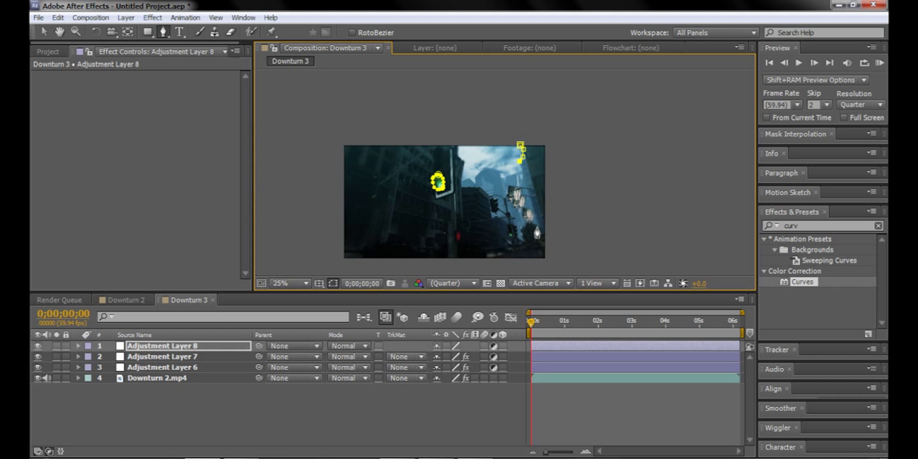
scroll(528, 240, "up", 1)
left_click(512, 162)
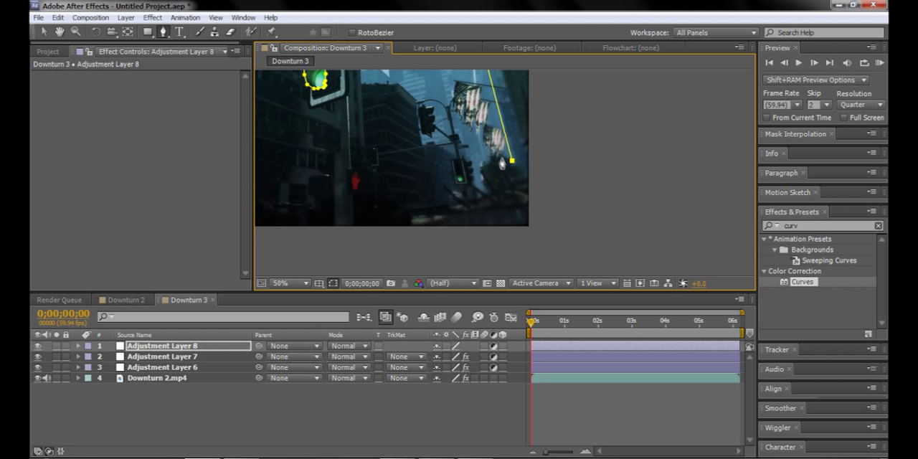
Step: Trace the second mask along the traffic lights, rooftops and left building edge, and close it around the sky
left_click(486, 155)
left_click(480, 173)
left_click(474, 158)
left_click(460, 133)
left_click(451, 107)
left_click(425, 94)
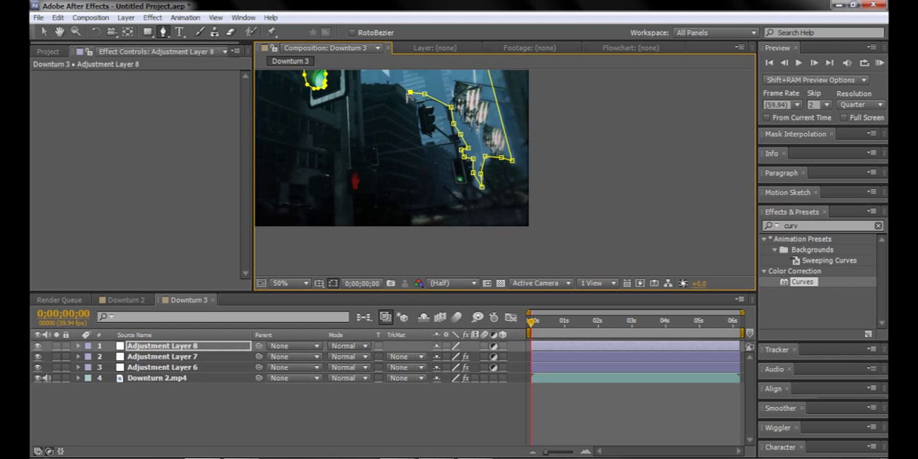
left_click_drag(410, 93, 435, 239)
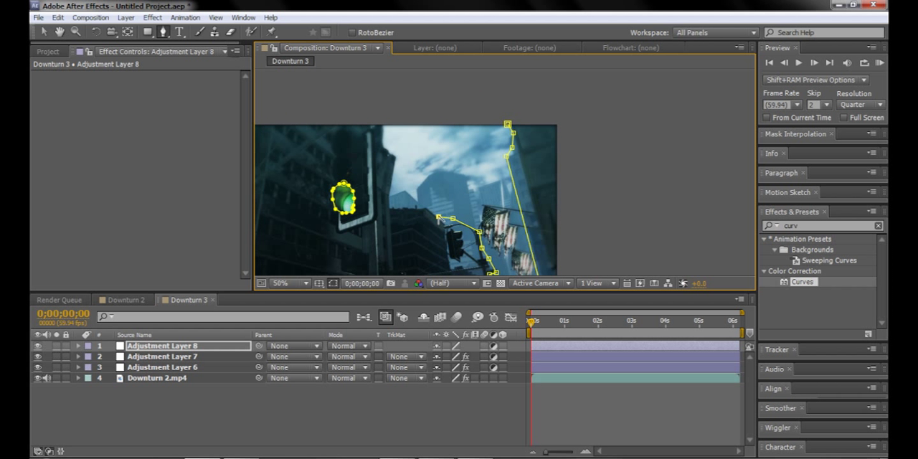
left_click(427, 211)
left_click_drag(402, 208, 393, 209)
left_click(391, 209)
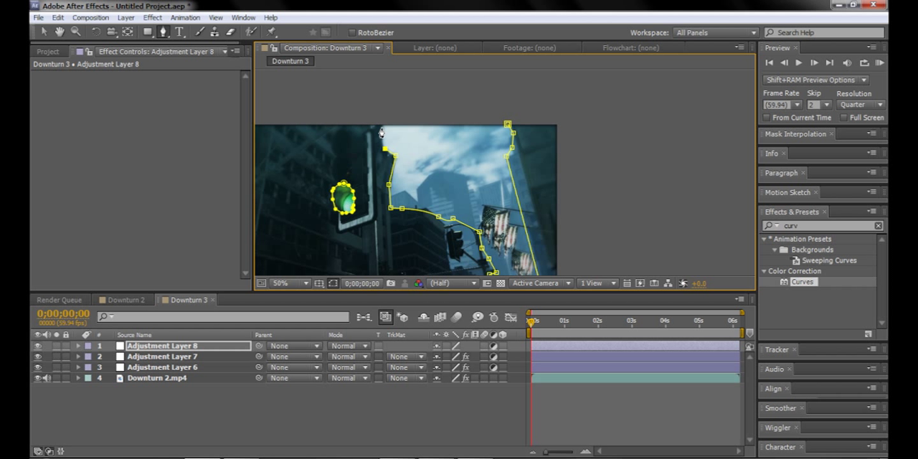
left_click(507, 126)
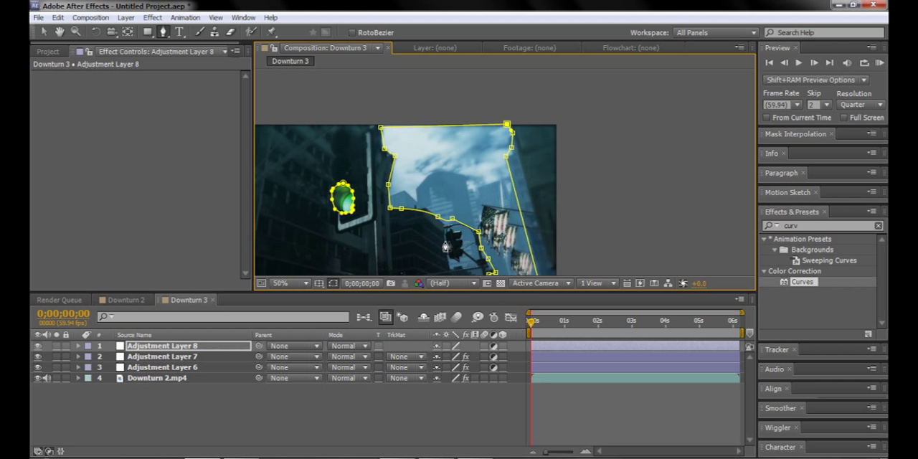
Step: Begin a third mask at the top of the distant hanging traffic light, tracing the upper part of its housing
key("space")
left_click_drag(501, 229, 482, 163)
scroll(476, 193, "up", 2)
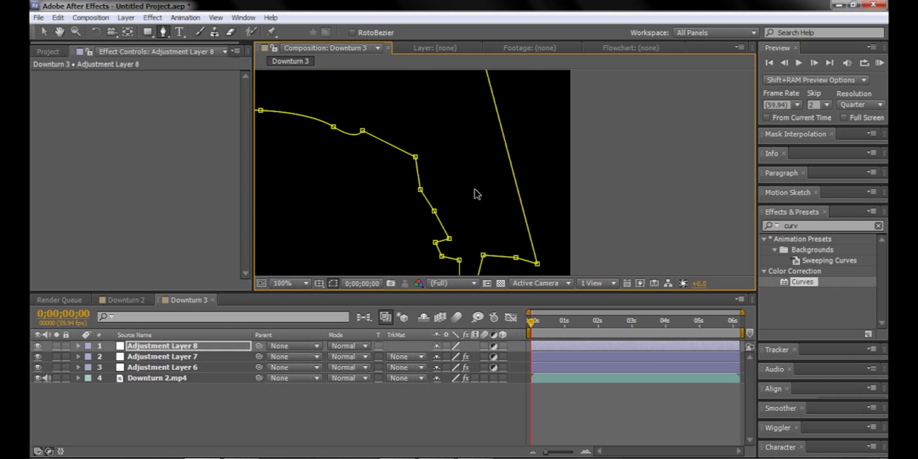
left_click_drag(410, 168, 434, 174)
key("ctrl+z")
key("space")
left_click_drag(333, 214, 501, 230)
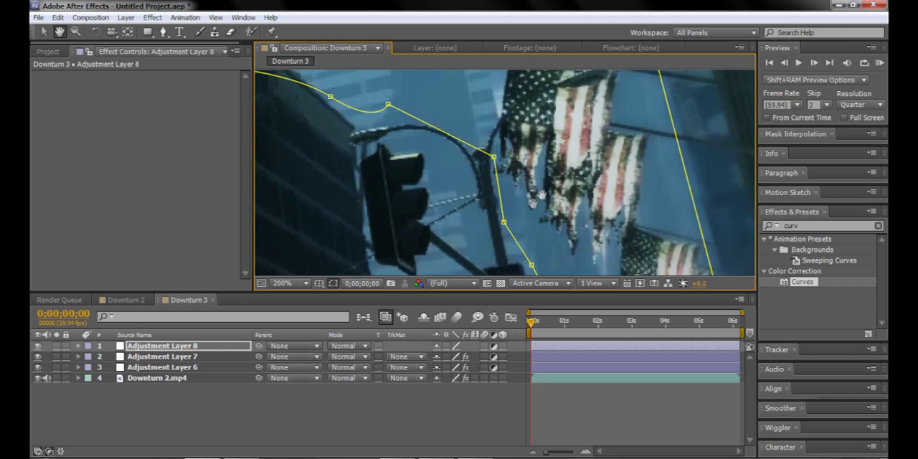
left_click(367, 142)
left_click(365, 159)
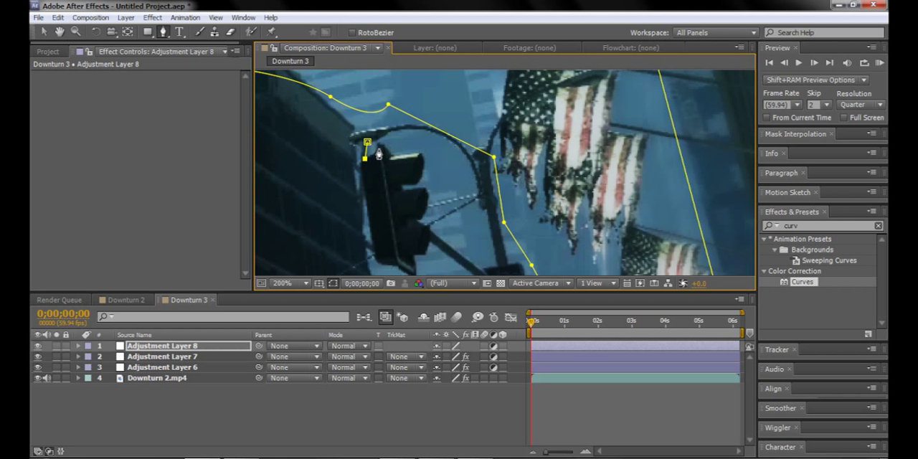
left_click(377, 144)
left_click(387, 147)
left_click(419, 152)
left_click(420, 181)
left_click(401, 185)
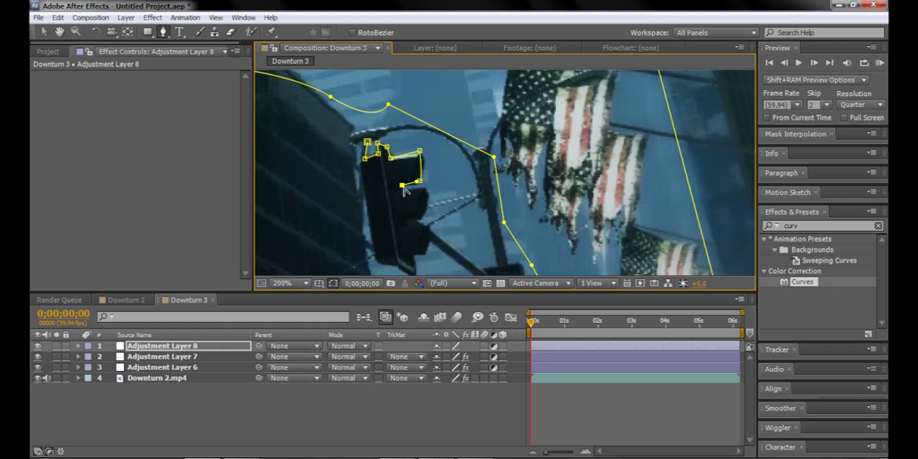
Step: Continue the third mask down the signal housing and back along the pole and curved arm, closing it around the enclosed sky gap
left_click(426, 187)
left_click(425, 215)
left_click(414, 225)
left_click(429, 224)
left_click(489, 271)
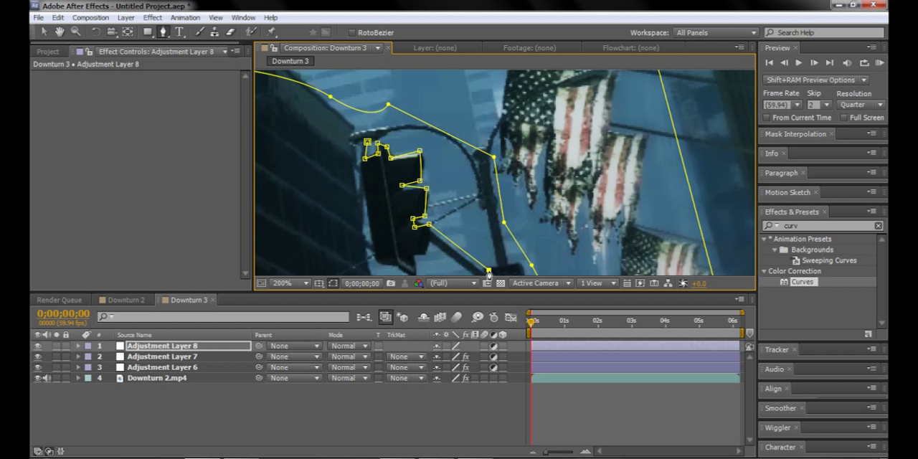
left_click(471, 179)
left_click_drag(404, 127, 361, 136)
left_click(366, 142)
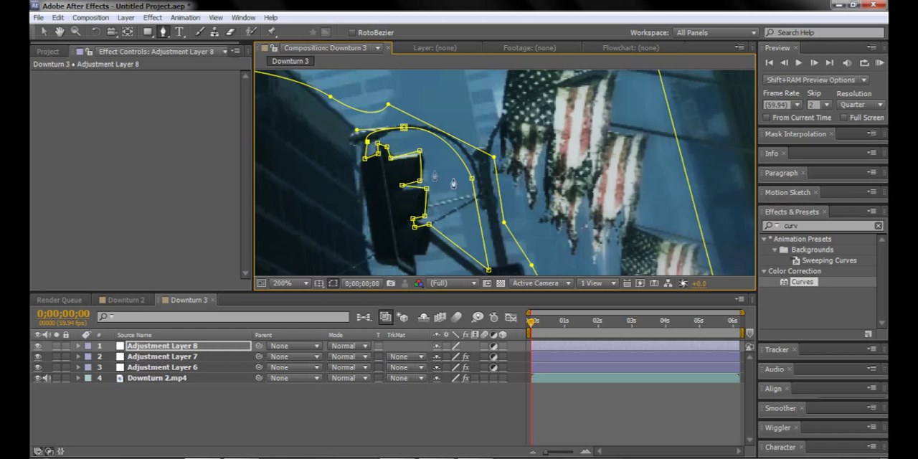
scroll(434, 176, "down", 1)
scroll(496, 241, "down", 2)
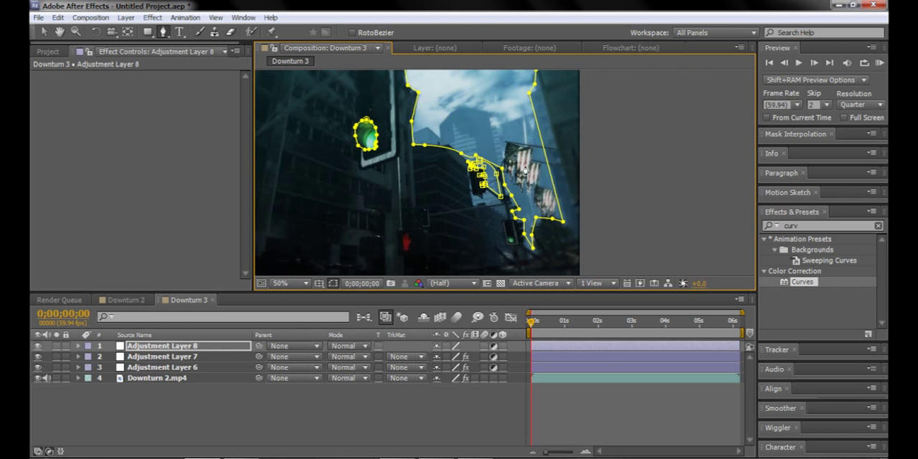
scroll(525, 170, "down", 4)
scroll(524, 169, "up", 5)
key("space")
left_click_drag(485, 127, 590, 248)
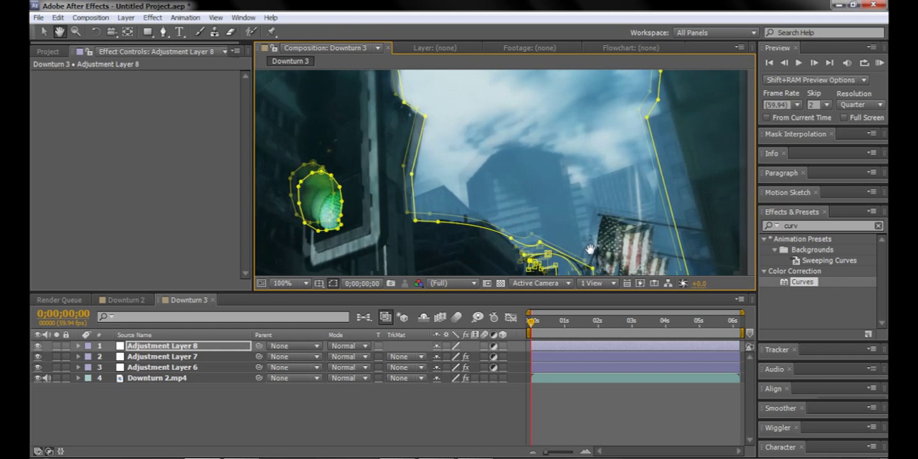
scroll(577, 245, "down", 2)
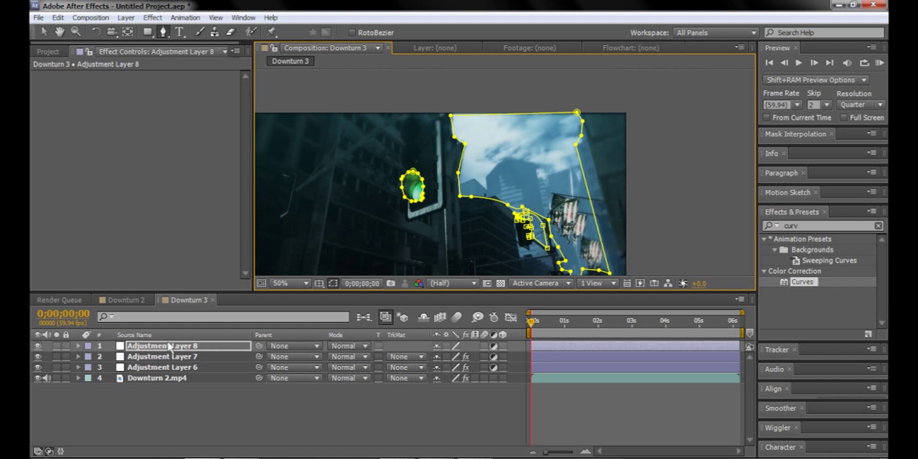
Step: Set Mask Feather to 200 pixels on Mask 1, Mask 2 and Mask 3 of Adjustment Layer 8
left_click(169, 346)
key("m")
key("m")
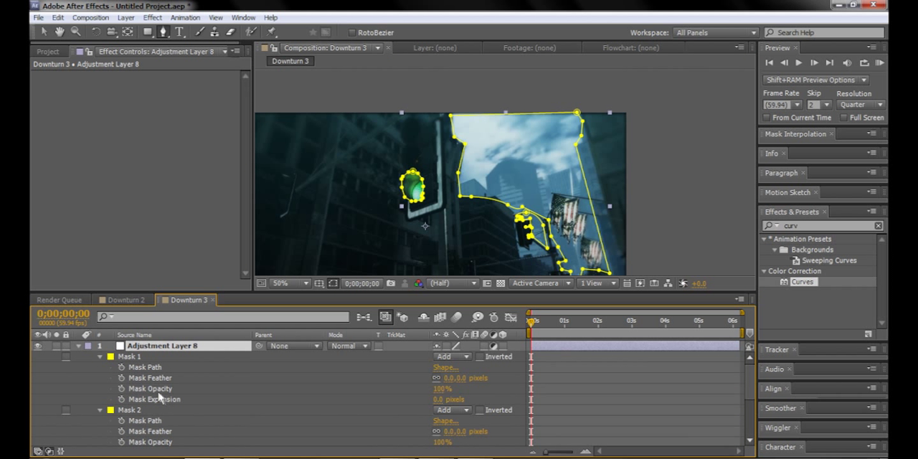
left_click(150, 377)
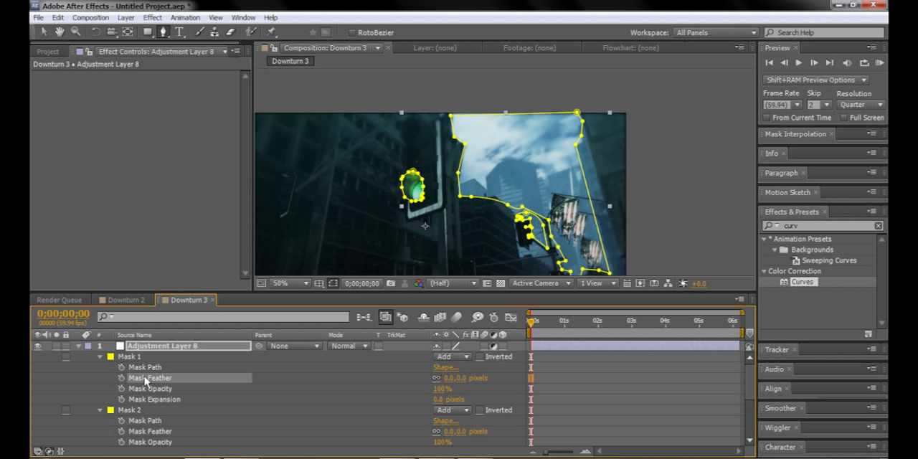
left_click(451, 378)
key("Return")
scroll(448, 416, "down", 1)
left_click(449, 399)
type("200")
key("Return")
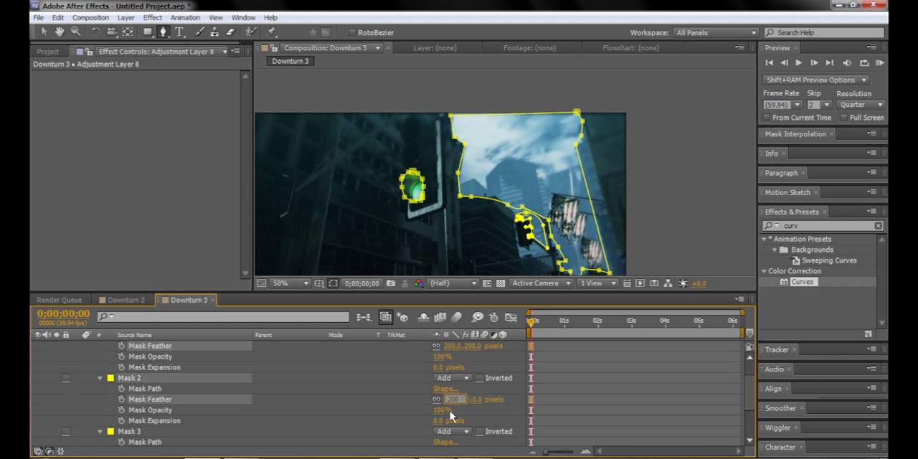
scroll(450, 417, "down", 2)
left_click(449, 389)
key("Return")
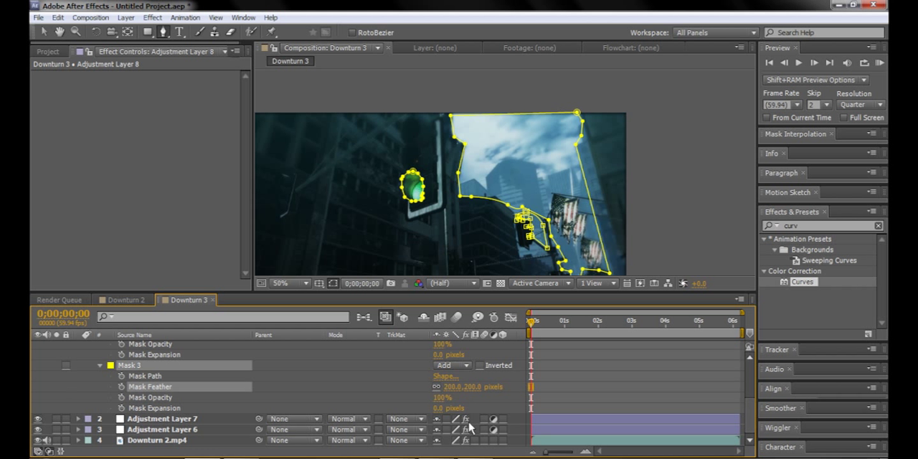
Step: Apply Curves to Adjustment Layer 8 and bend the RGB curve steeply upward with a midtone and a highlight point
scroll(182, 384, "up", 3)
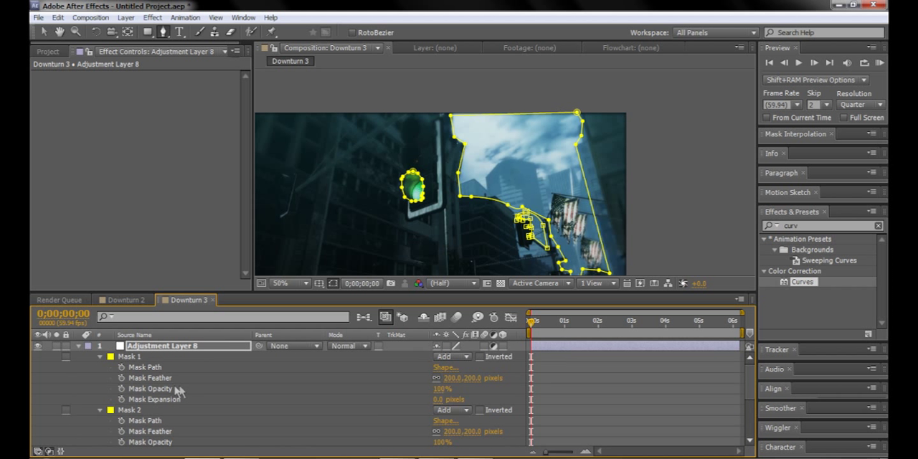
left_click(78, 346)
left_click(143, 347)
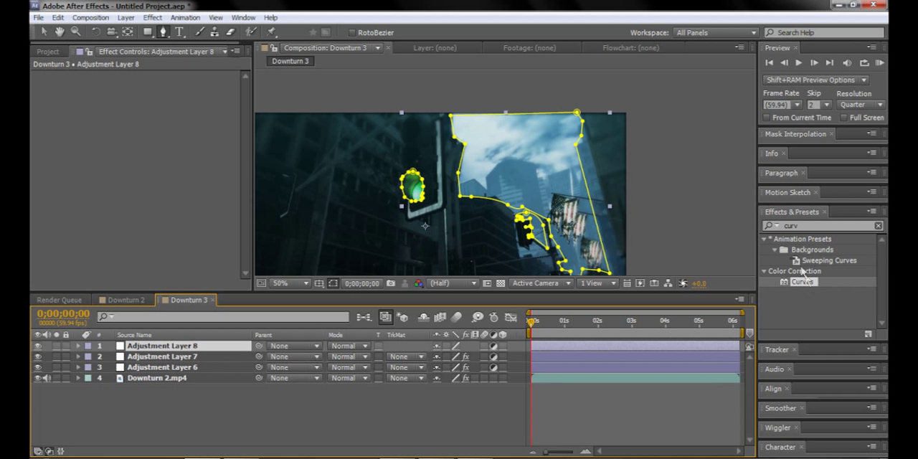
left_click_drag(803, 283, 171, 347)
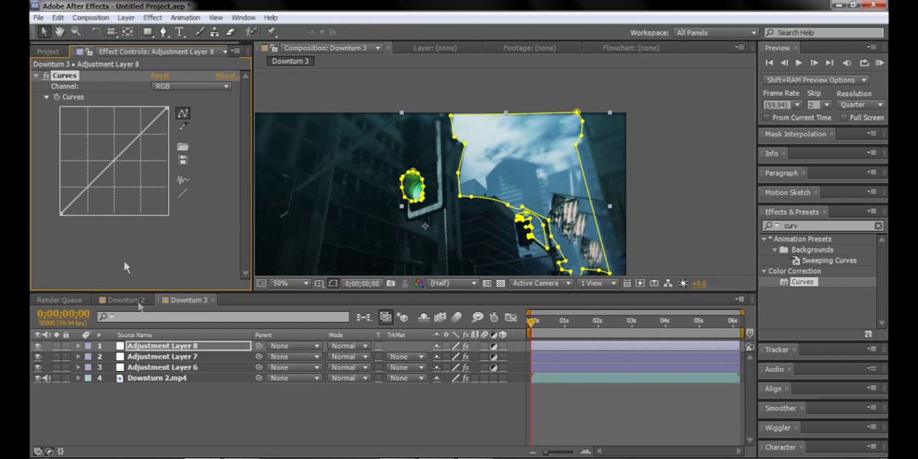
left_click_drag(84, 166, 82, 163)
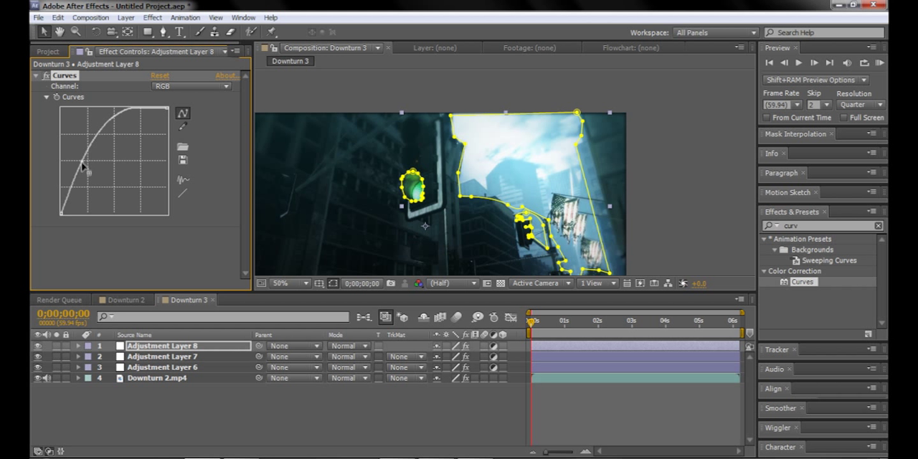
left_click_drag(115, 117, 112, 111)
Step: Compare the footage with Adjustment Layer 8 hidden and shown, leaving the layer visible
scroll(539, 194, "down", 1)
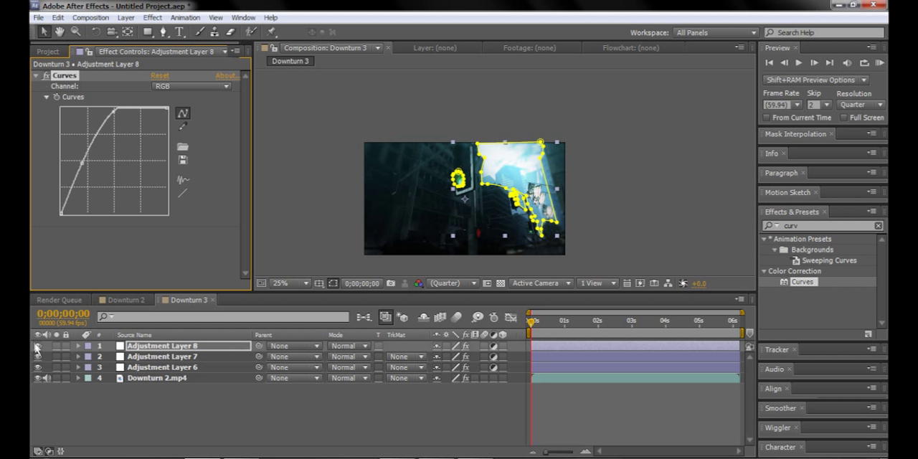
left_click(84, 400)
left_click(37, 346)
left_click(38, 347)
left_click(37, 347)
left_click(37, 346)
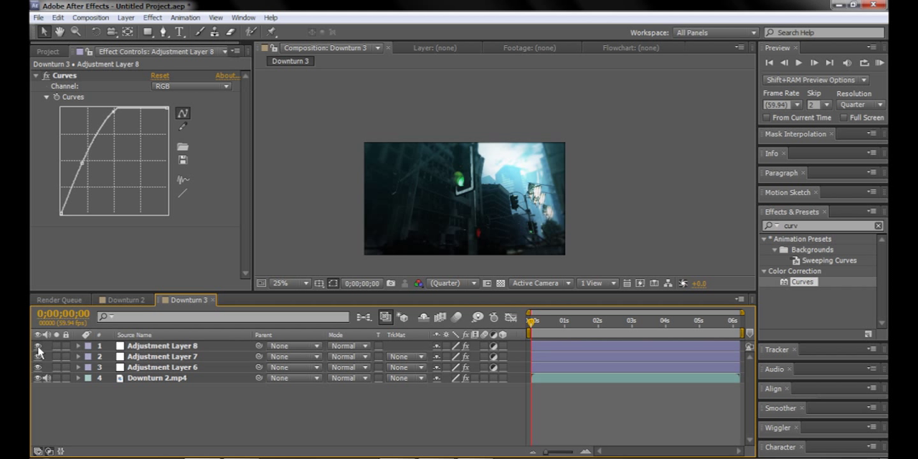
scroll(562, 221, "up", 2)
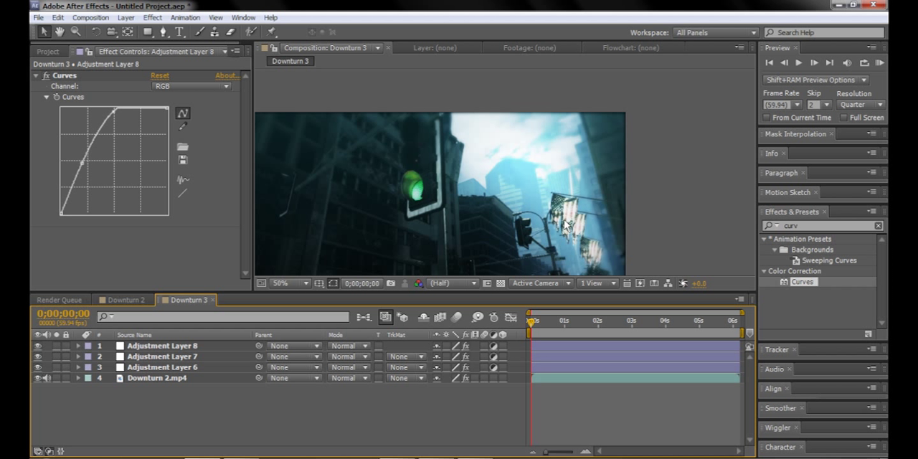
Step: Hide Adjustment Layer 8 and examine the masks and Curves of Adjustment Layer 5 in the Downturn 2 composition
left_click(39, 348)
left_click(123, 300)
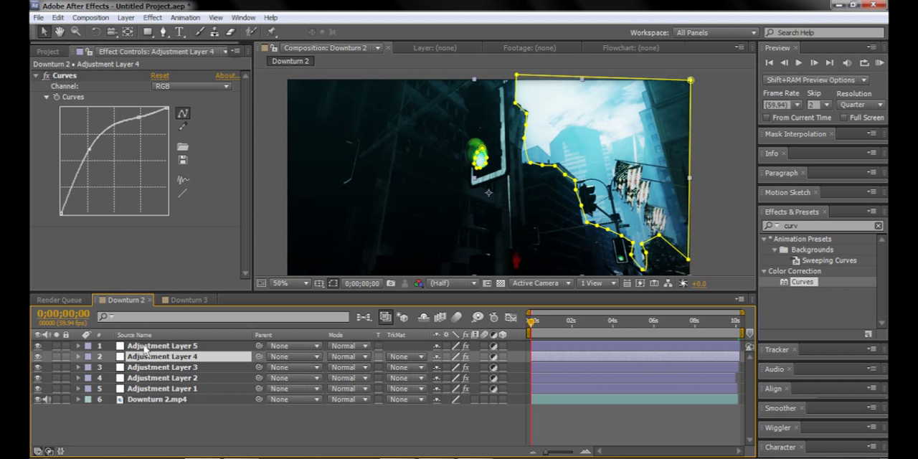
left_click(146, 347)
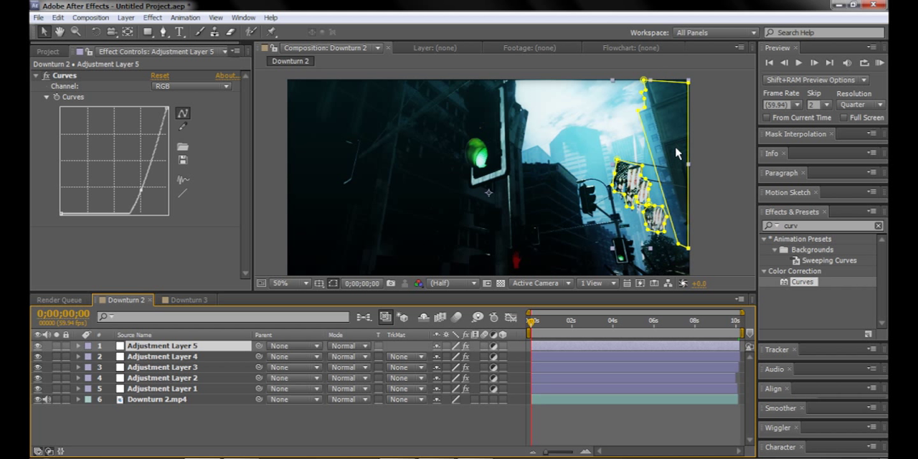
Step: Return to the Downturn 3 composition and make Adjustment Layer 8 visible again
left_click(170, 301)
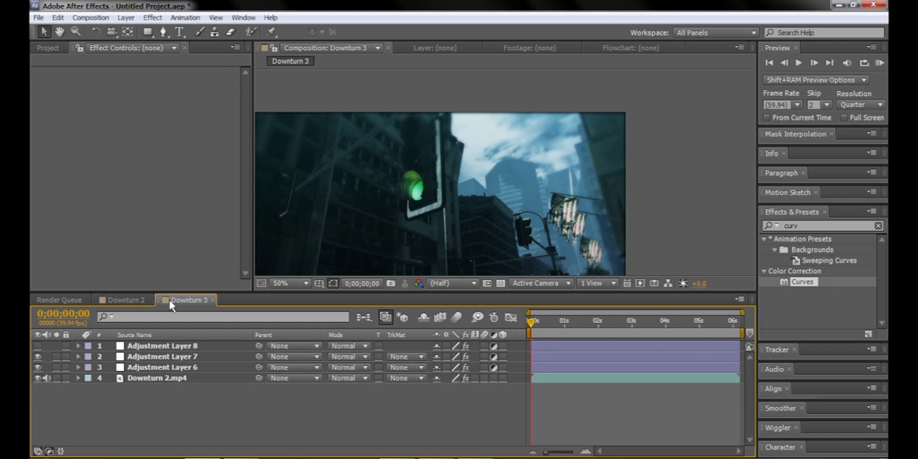
scroll(476, 195, "down", 2)
key("h")
mouse_move(470, 206)
left_mouse_down()
mouse_move(491, 201)
mouse_move(482, 206)
left_mouse_up()
scroll(488, 210, "up", 2)
left_click(38, 345)
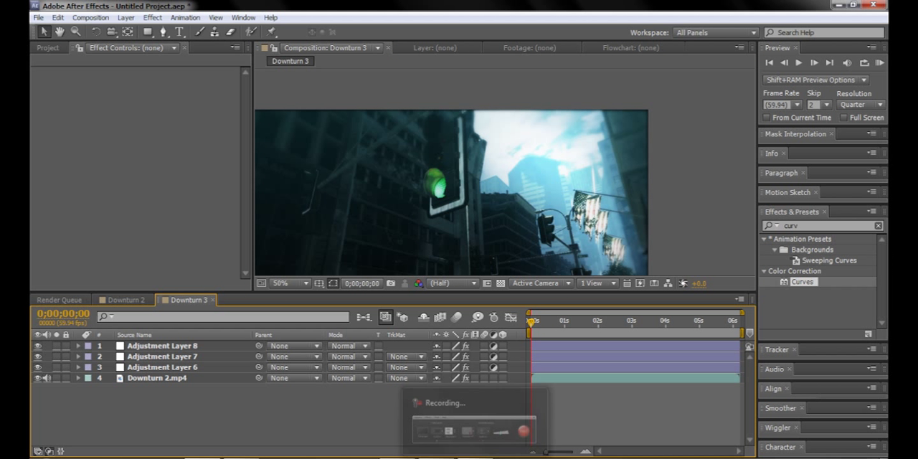
left_click_drag(293, 414, 85, 349)
left_click(266, 402)
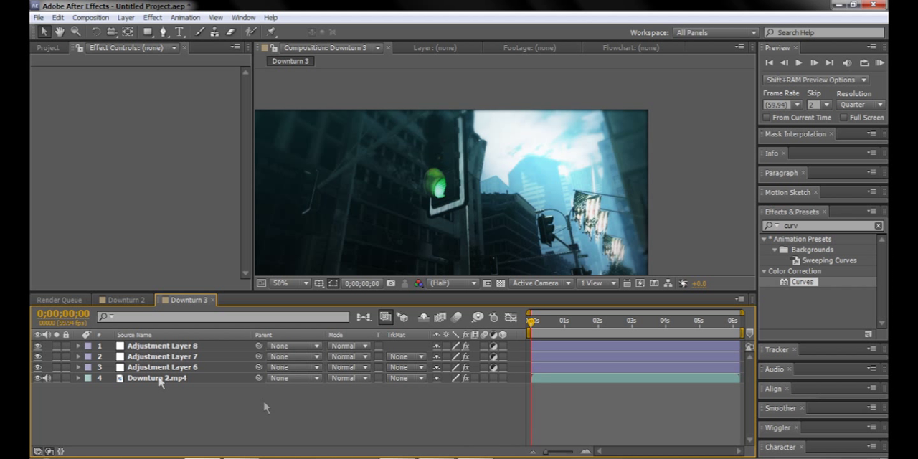
left_click(126, 376)
left_click(163, 403)
Step: Play a preview of the graded Downturn 3 composition from its first frame
scroll(504, 204, "down", 2)
left_click_drag(493, 213, 505, 196)
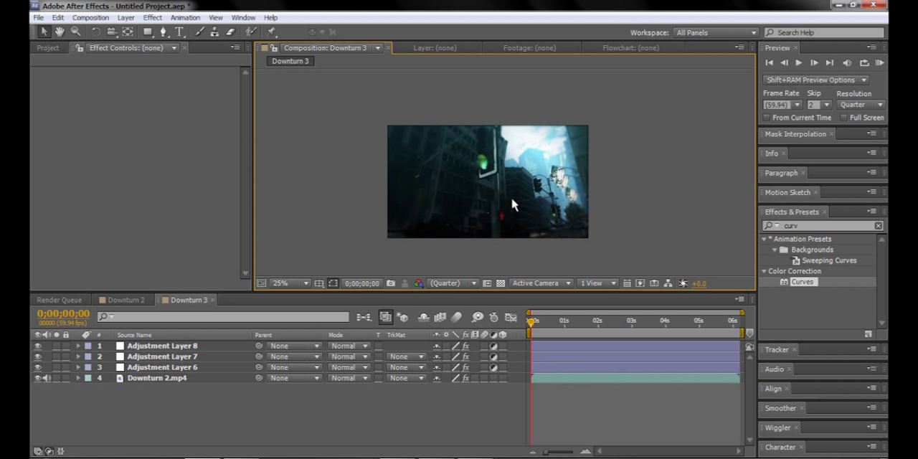
scroll(512, 201, "up", 2)
key("space")
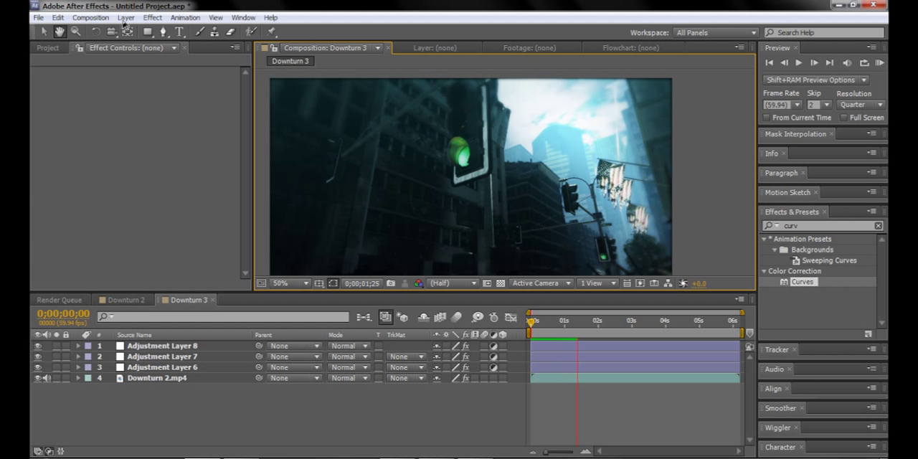
left_click(153, 17)
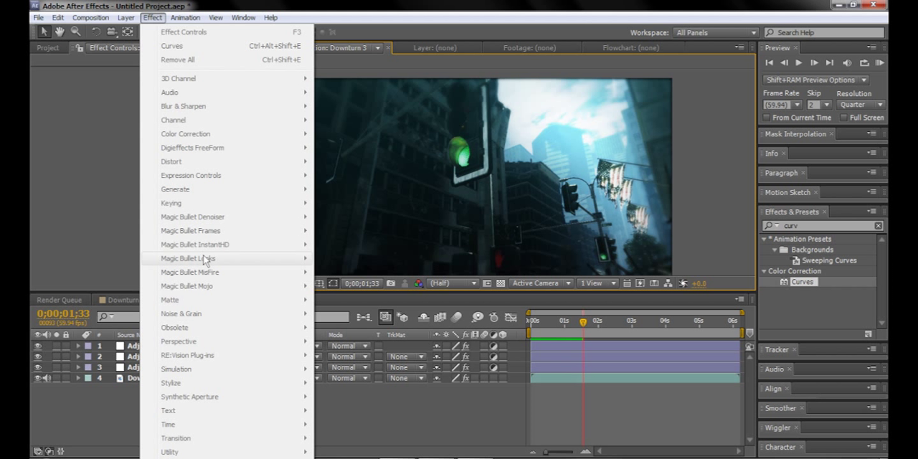
left_click(98, 239)
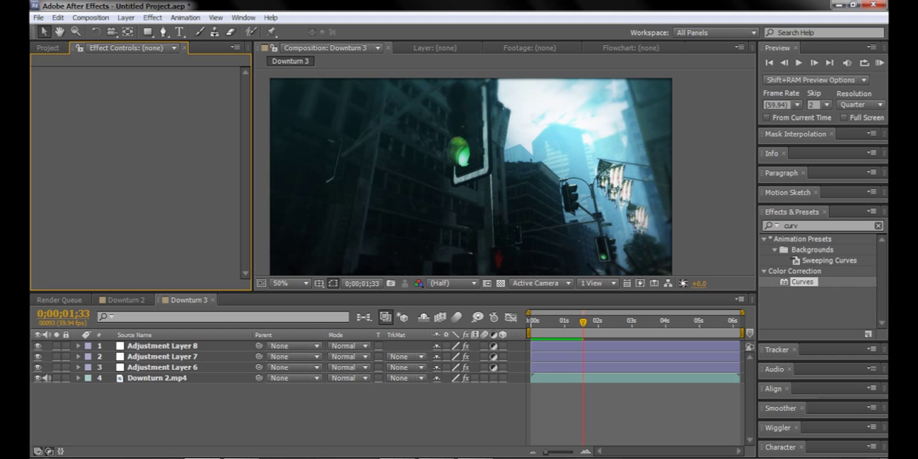
left_click(476, 458)
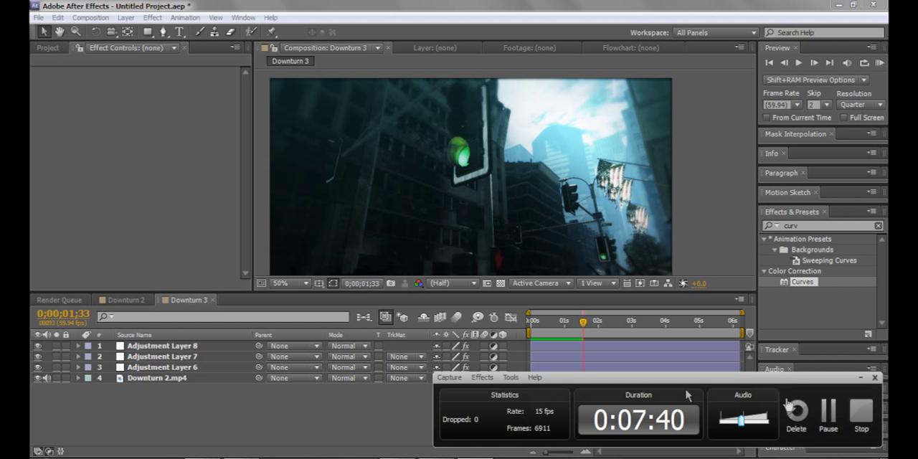
left_click(862, 412)
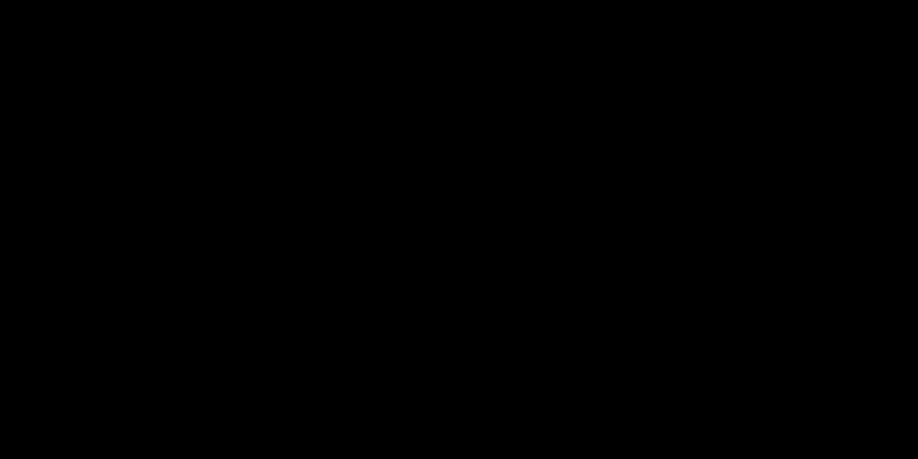